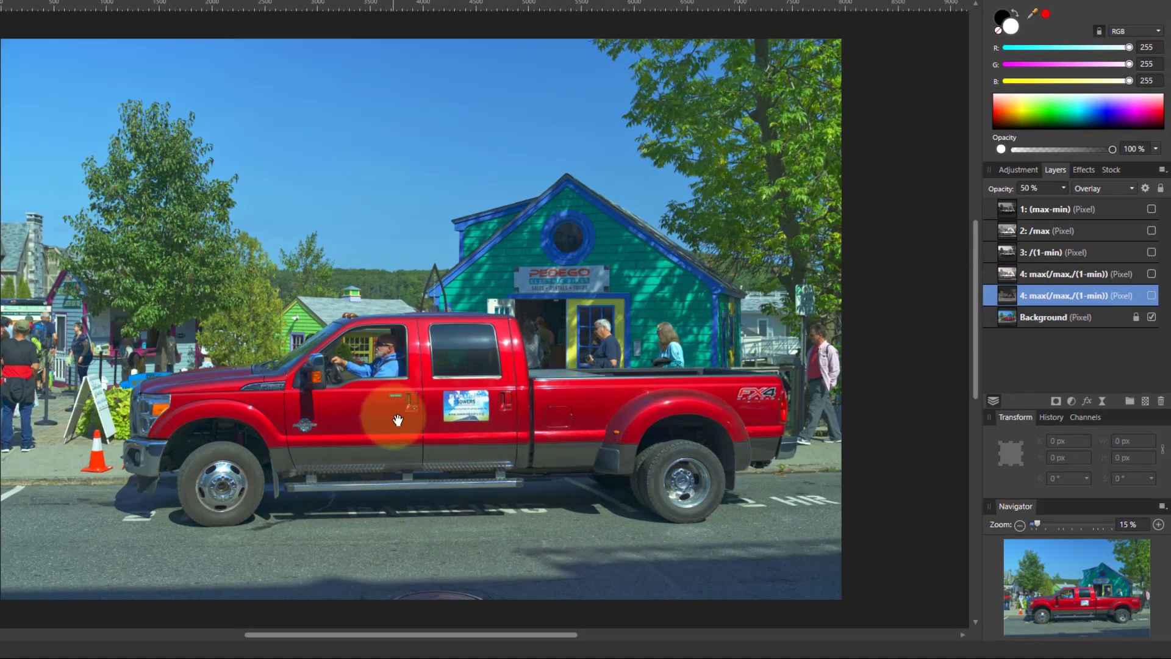
Step: Compare the truck with and without layer 4's boost, leave it hidden, then open the chart document
left_click(1152, 295)
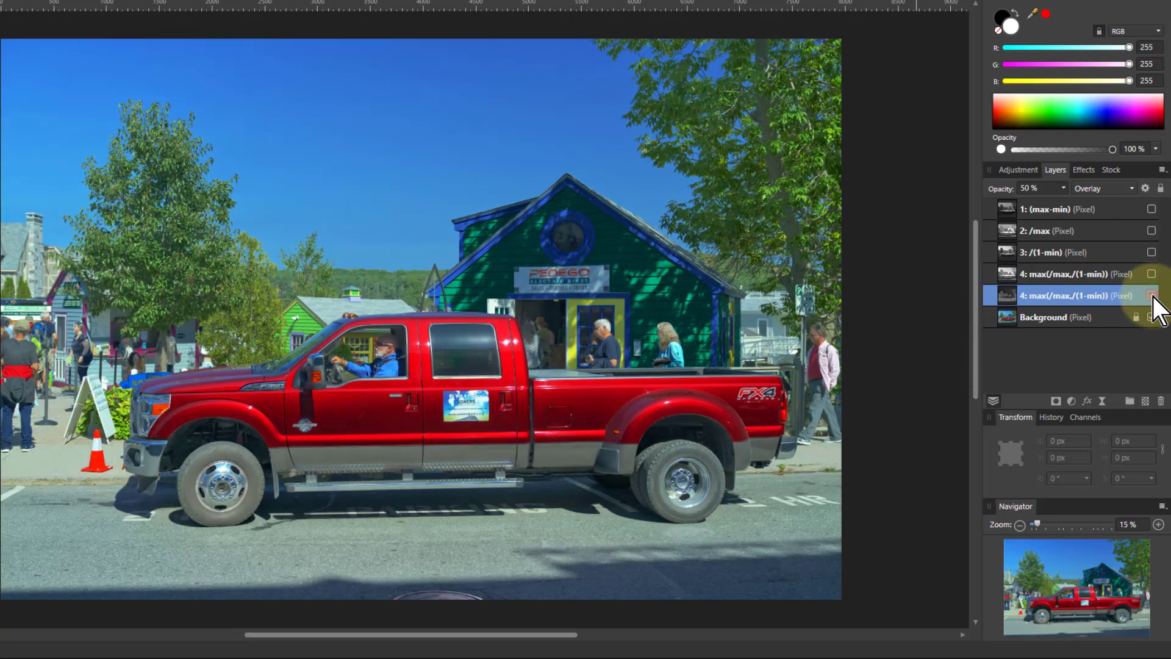
left_click(1152, 296)
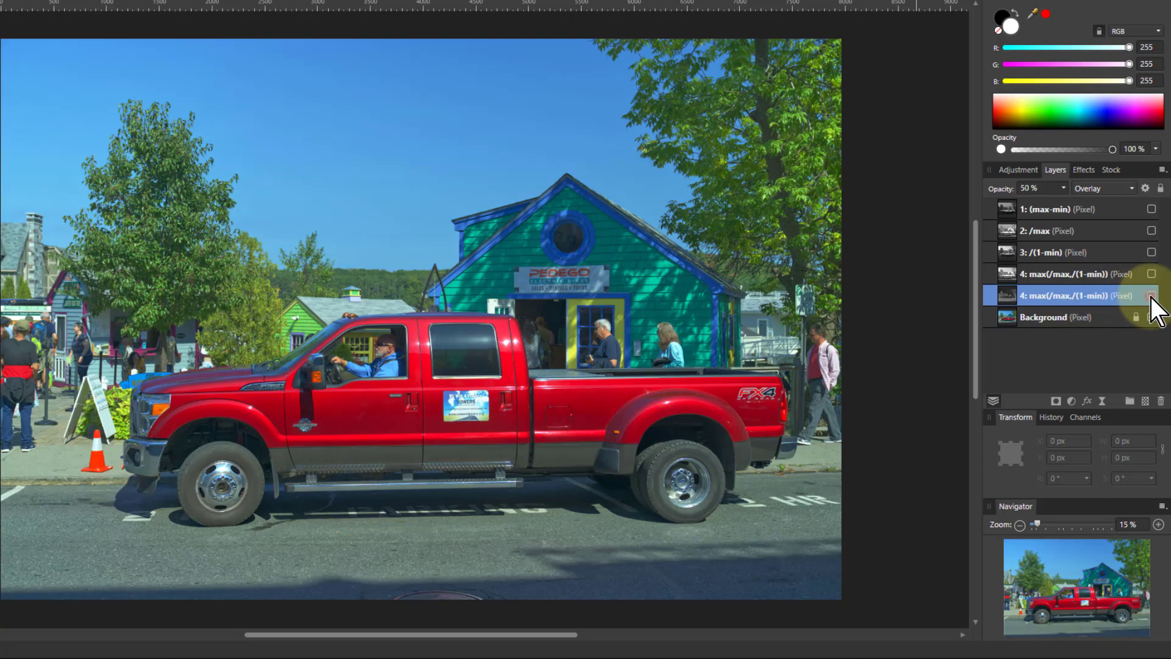
left_click(1151, 296)
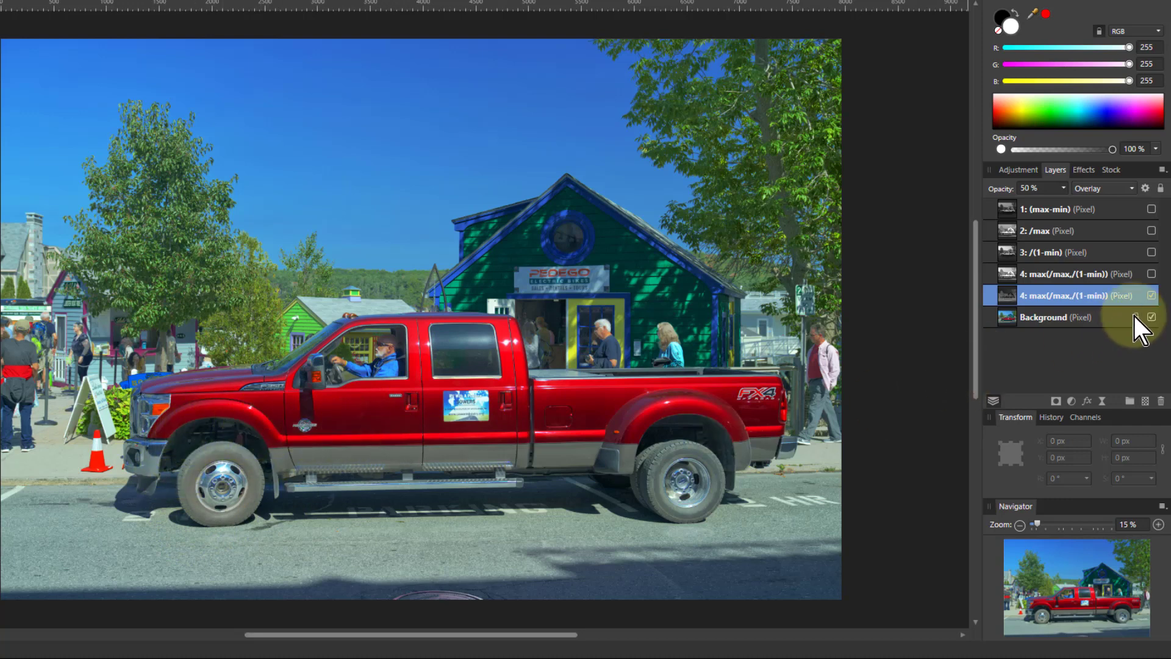
left_click(1152, 295)
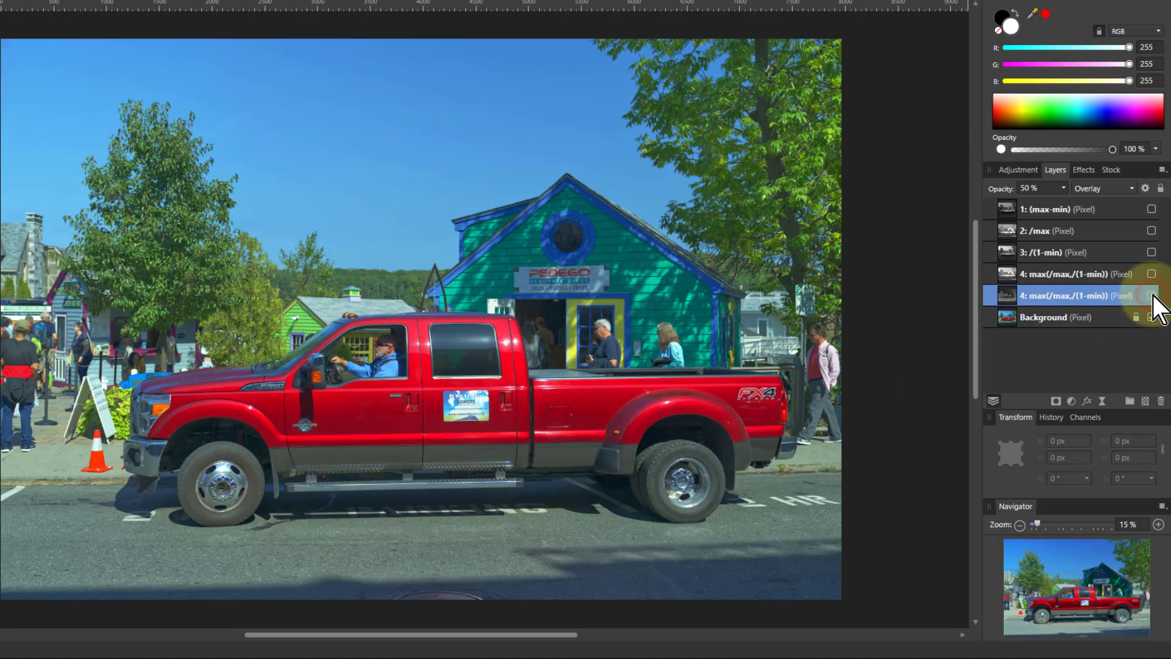
left_click(1152, 295)
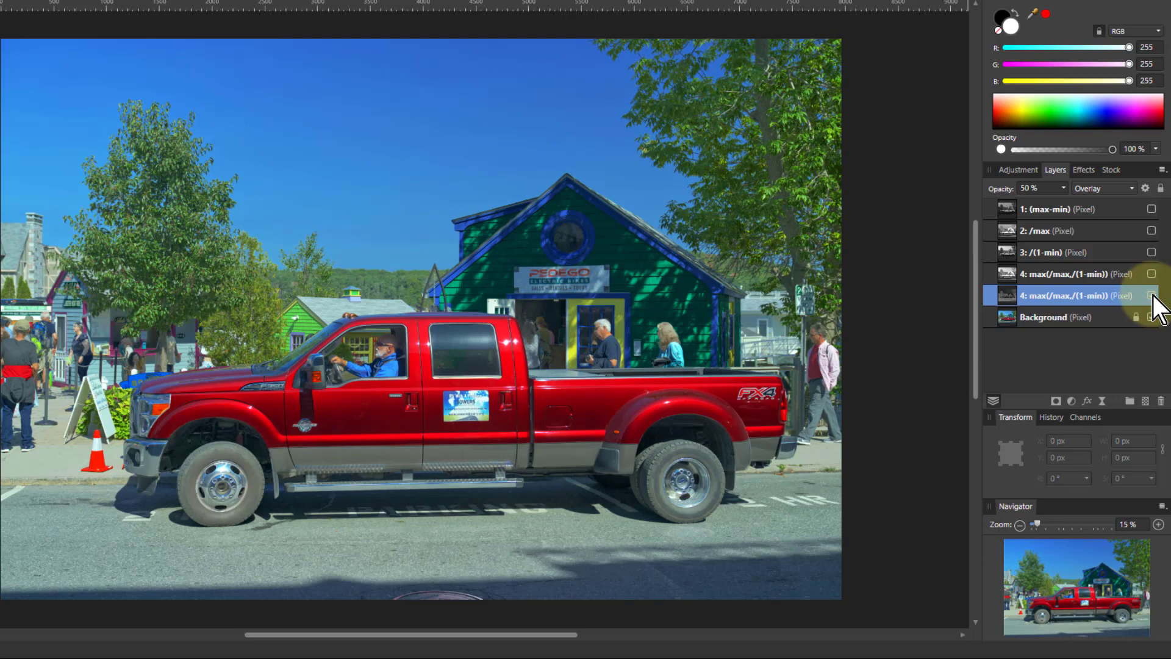
left_click(1151, 295)
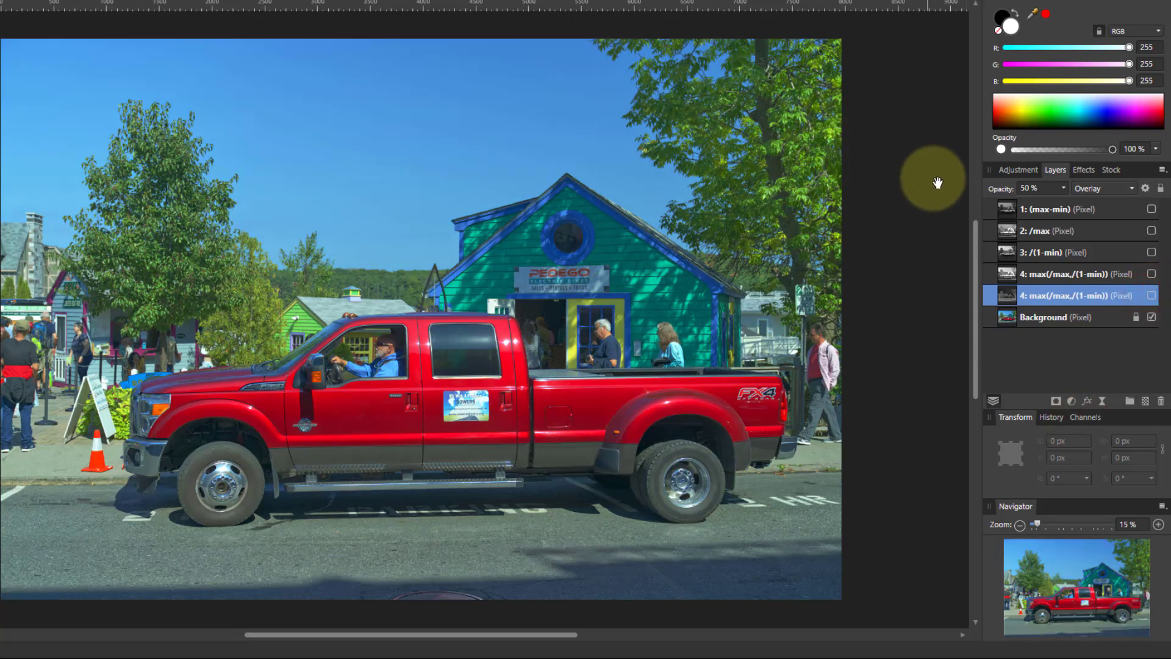
left_click(37, 2)
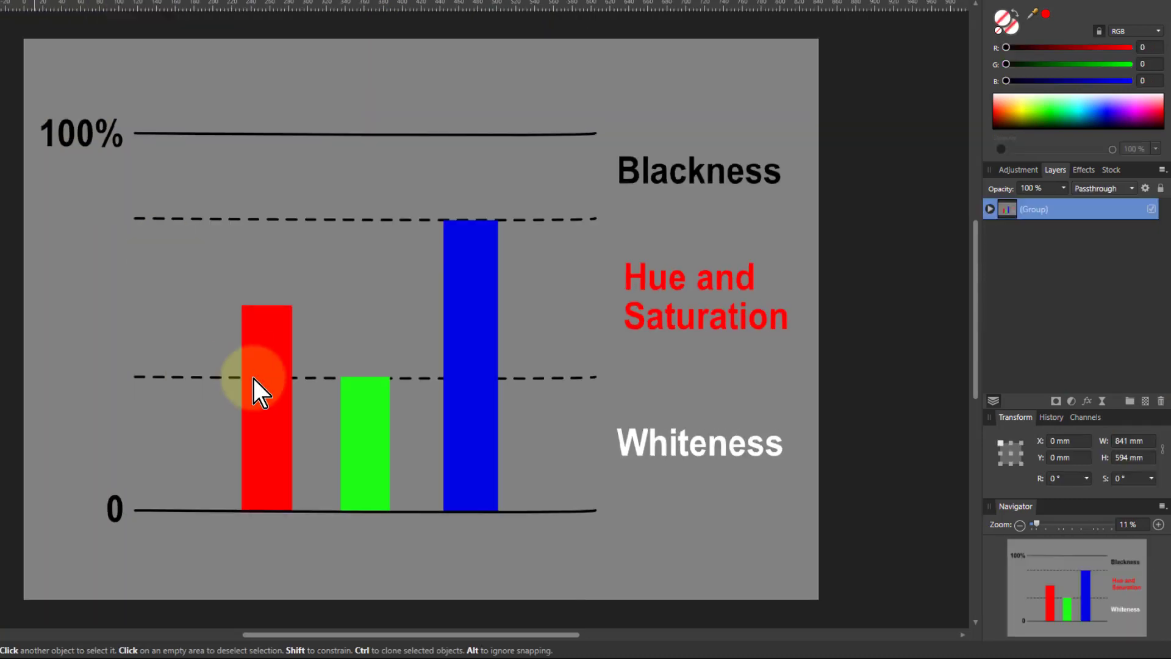
Step: Select the chart group on the canvas, then switch to the gradients.afphoto document
left_click(276, 379)
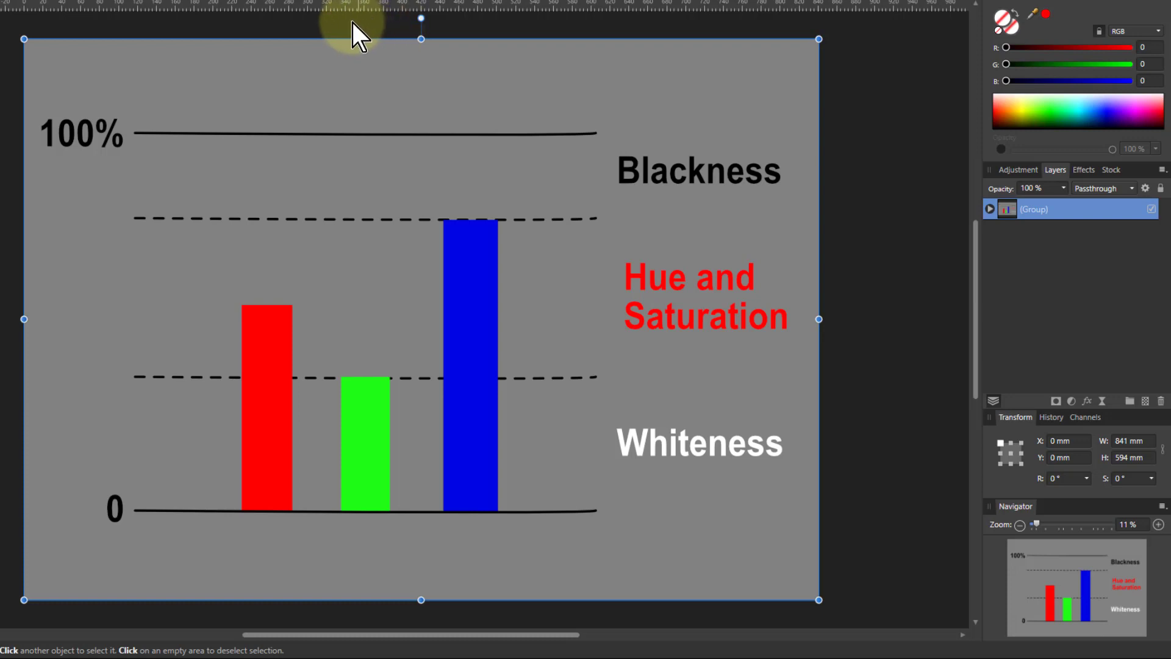
left_click(299, 3)
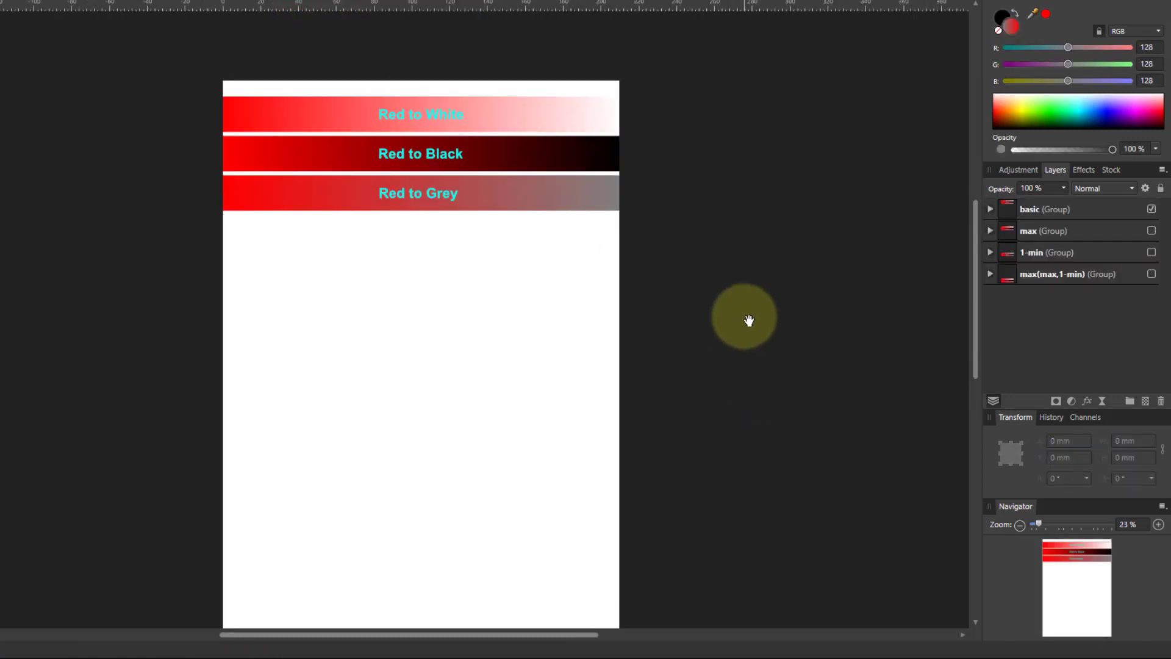
Step: Show the basic group's max(R,G,B)-min(R,G,B) label and greyscale procedural texture, then return to the truck
scroll(749, 321, "down", 1)
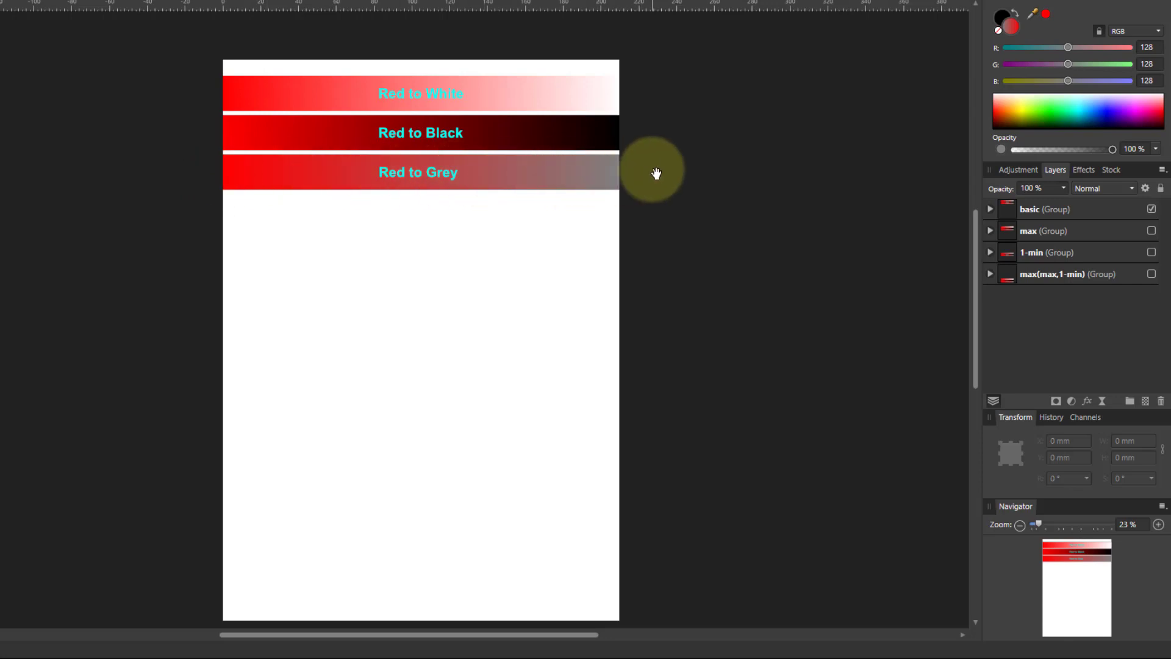
left_click(990, 208)
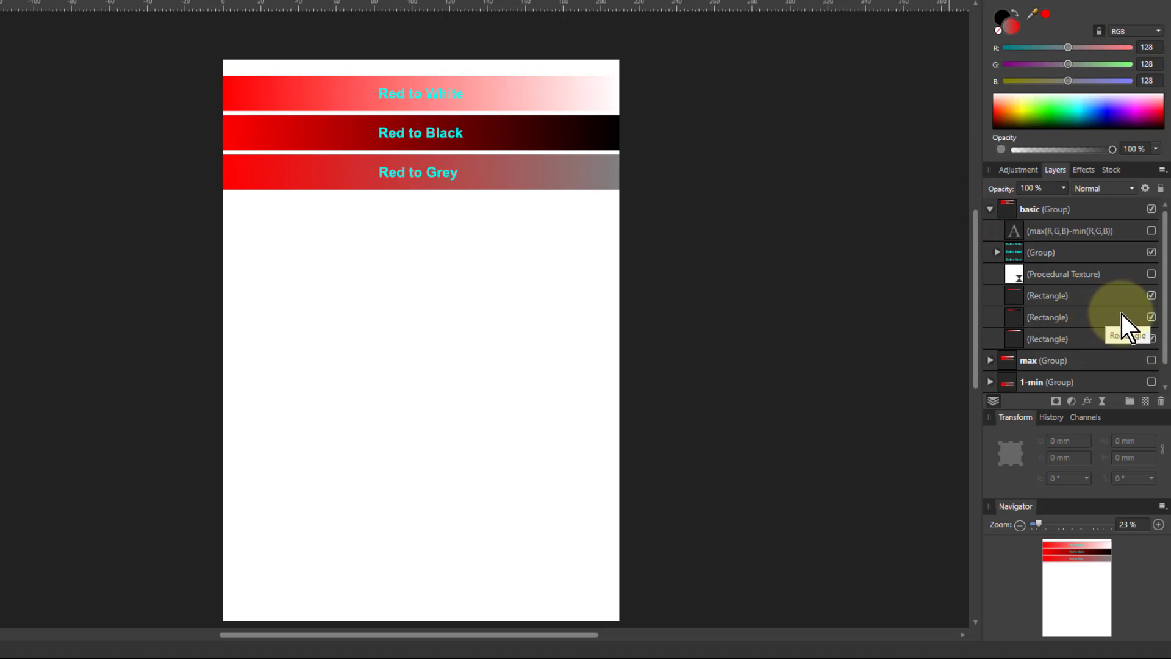
left_click(1151, 230)
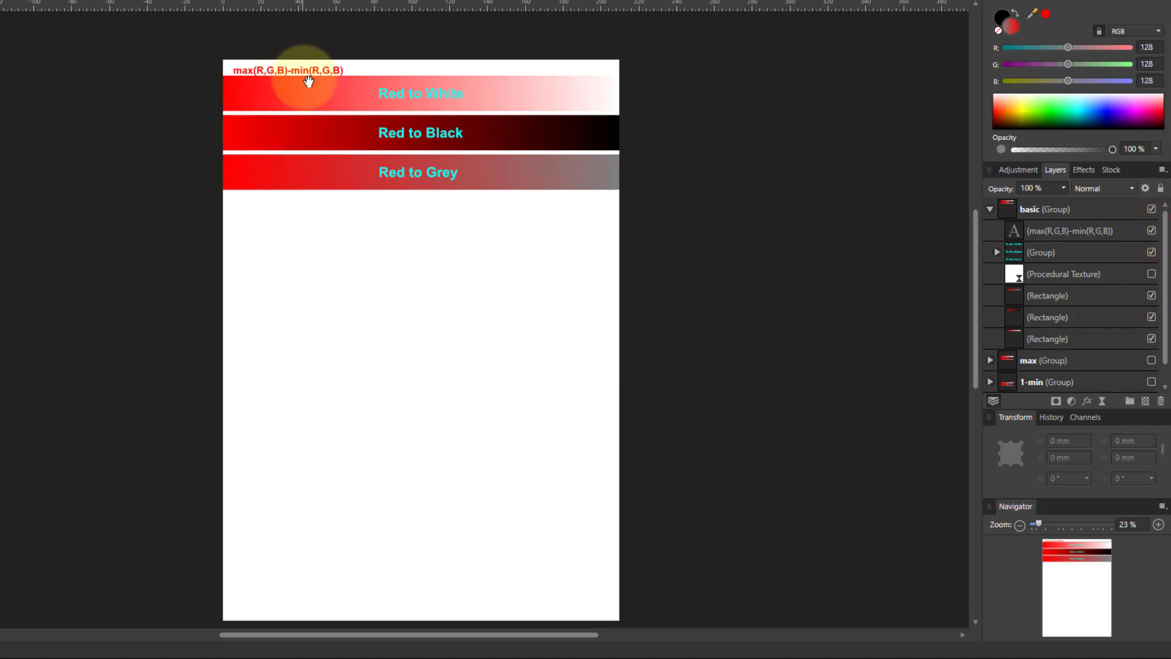
left_click(1152, 274)
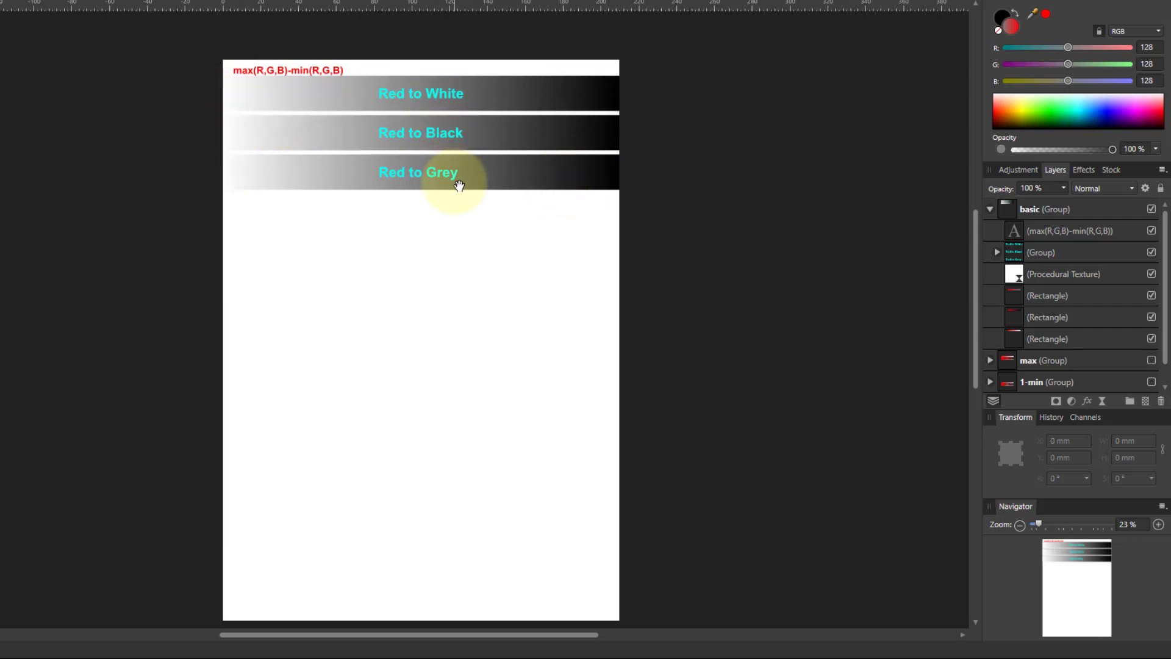
left_click(990, 209)
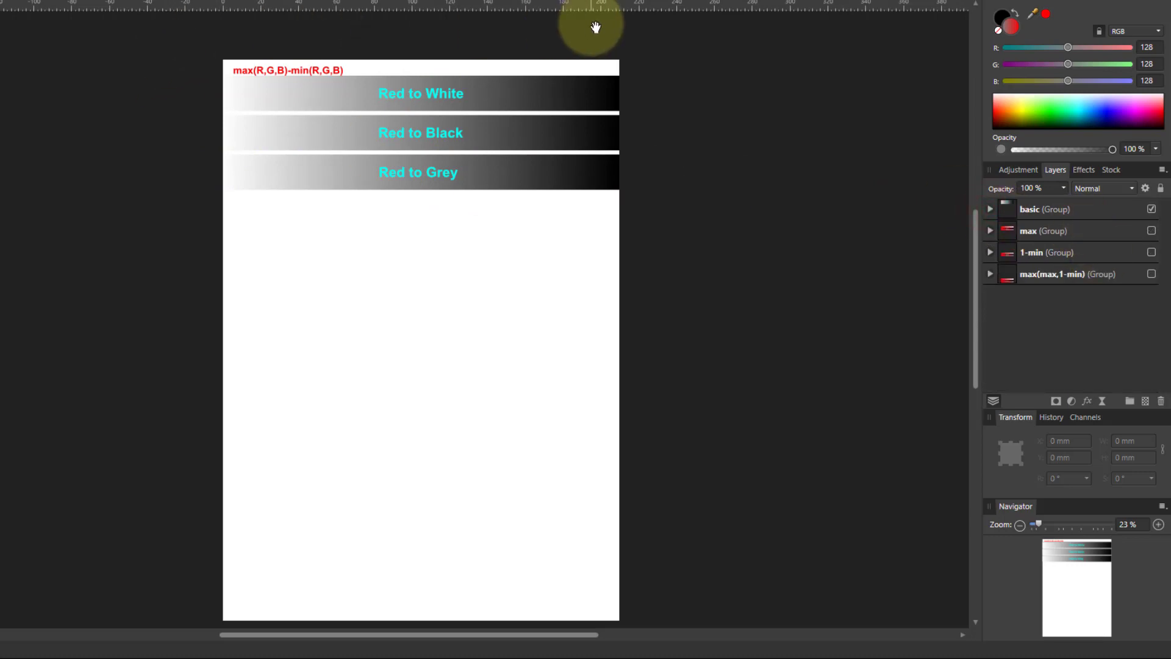
left_click(567, 7)
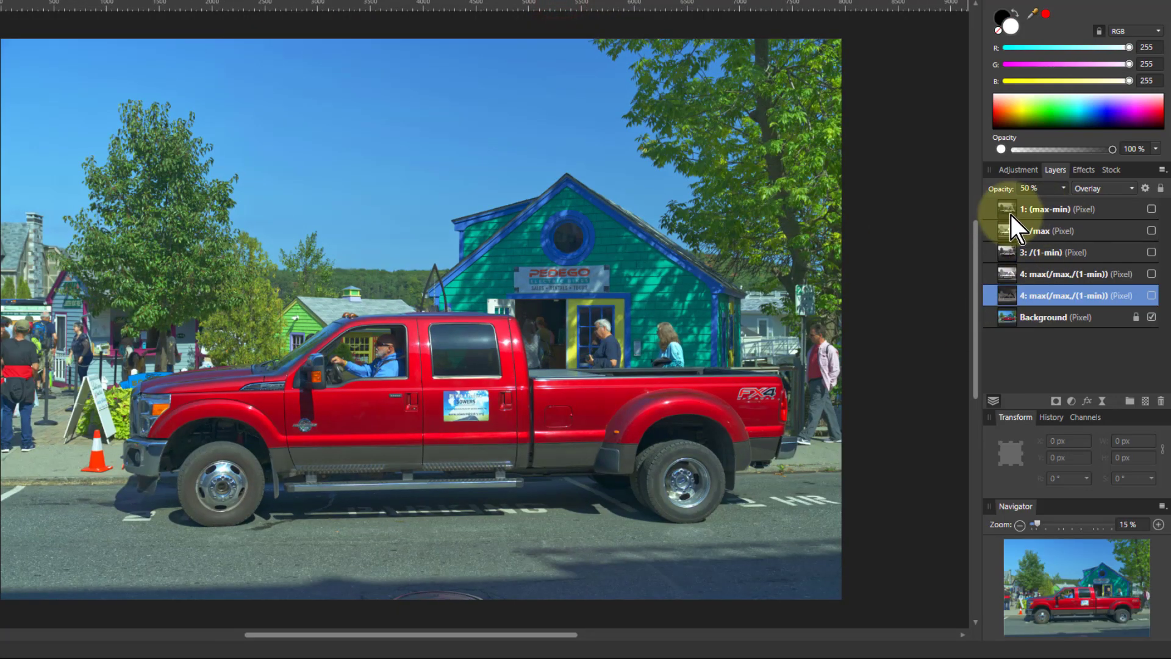
Step: Show layer 1: (max-min) in Linear Light at 50% opacity, then switch to the gradients document
left_click(1151, 209)
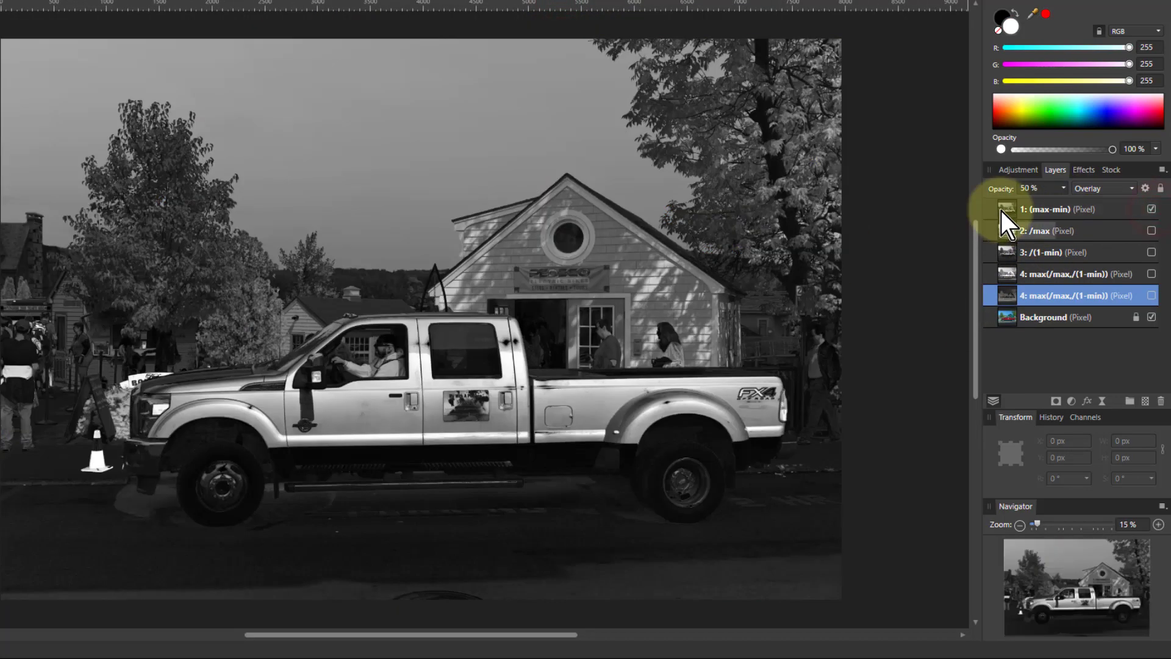
left_click(1101, 215)
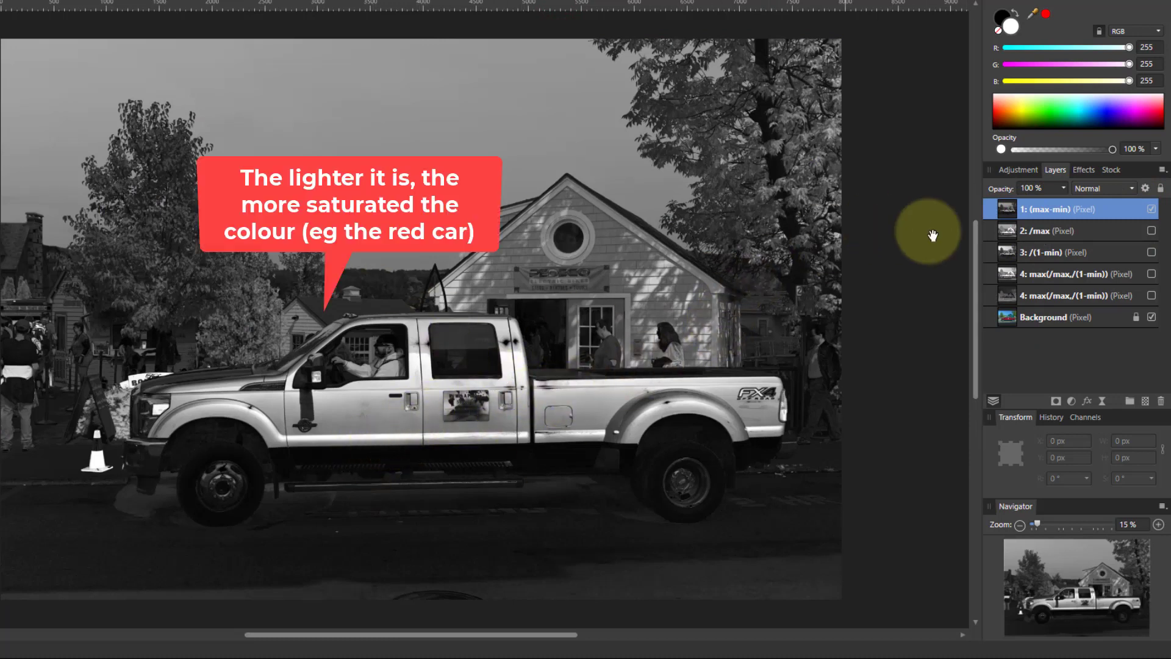
left_click(1106, 188)
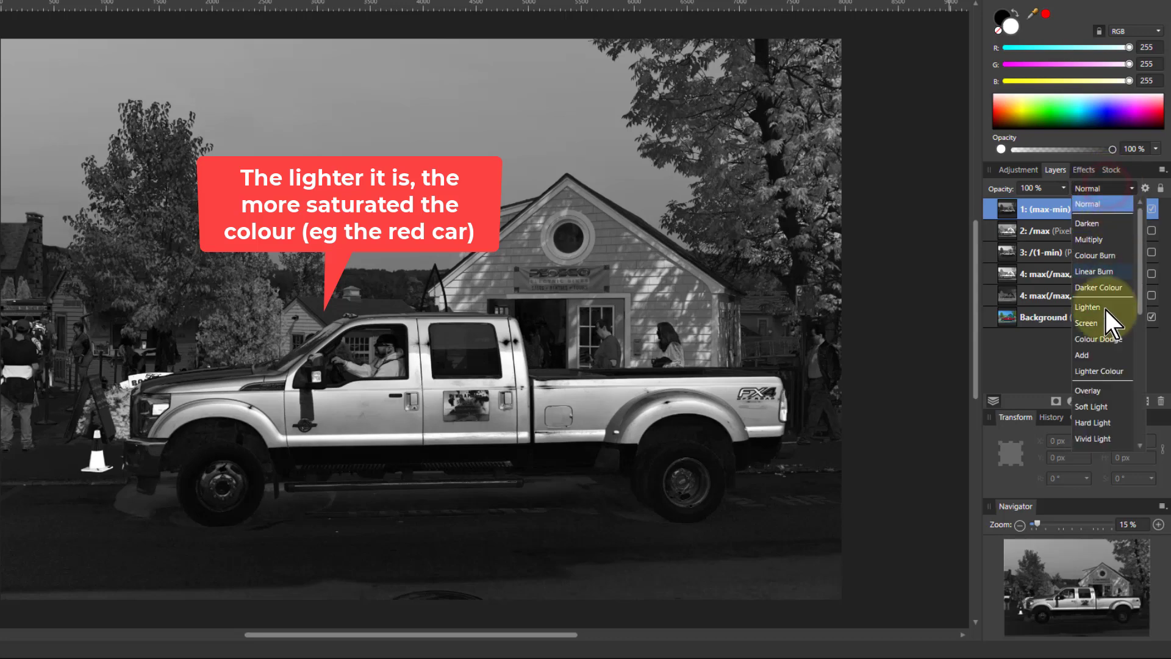
scroll(1105, 323, "down", 1)
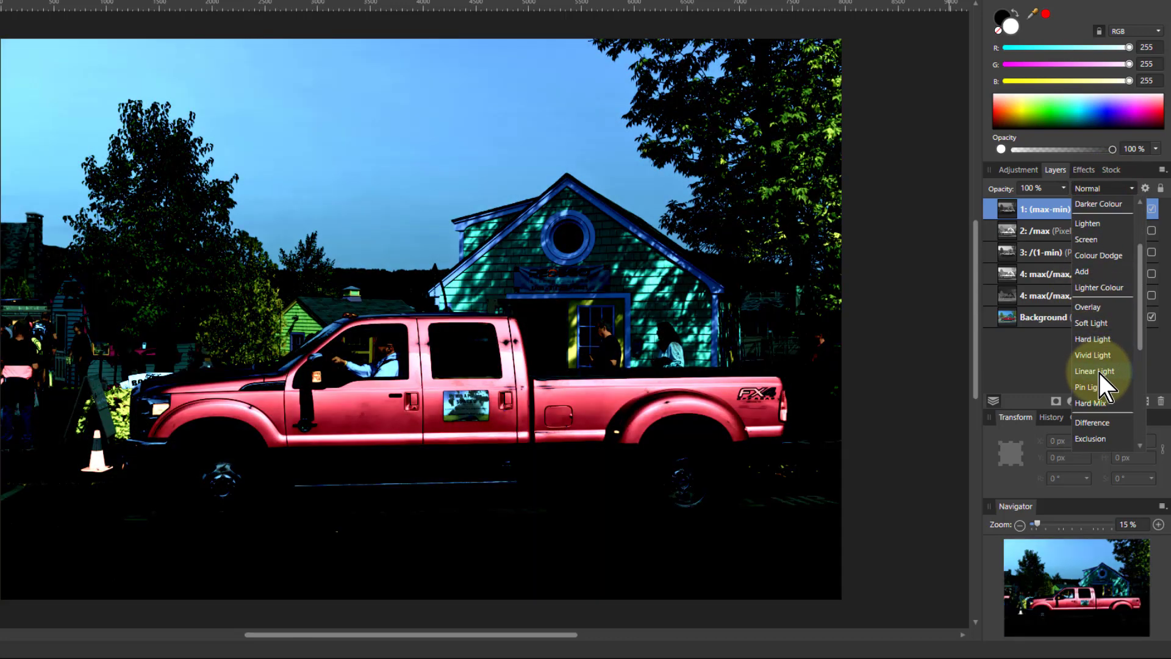
left_click(1099, 374)
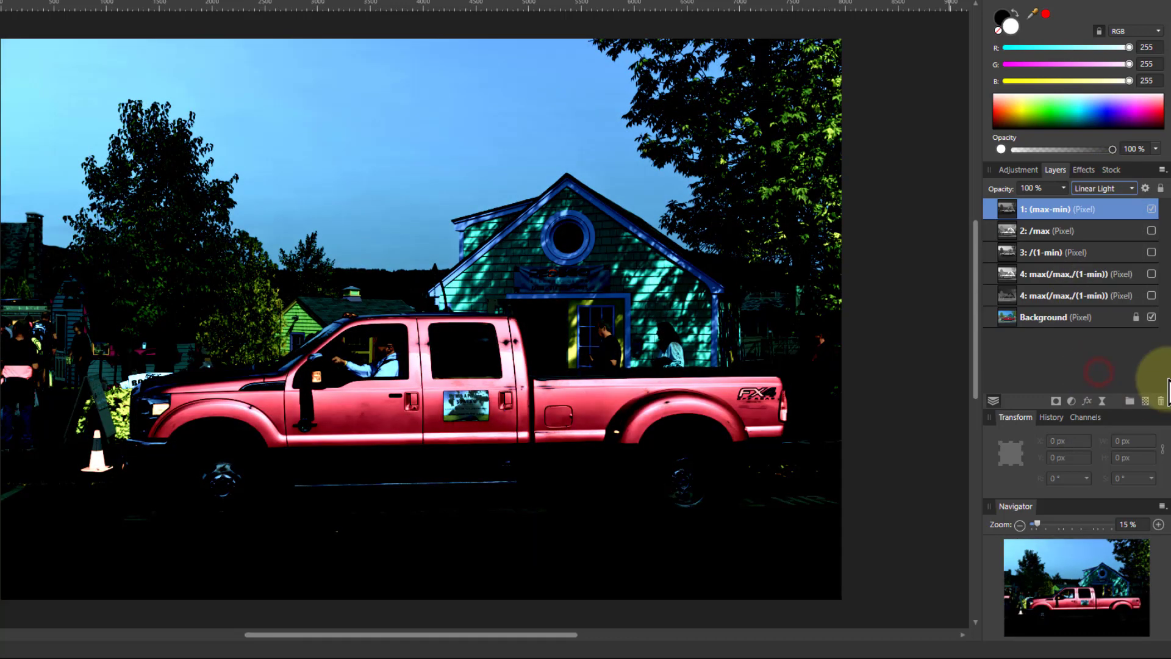
left_click(1063, 188)
left_click_drag(1055, 207, 1015, 204)
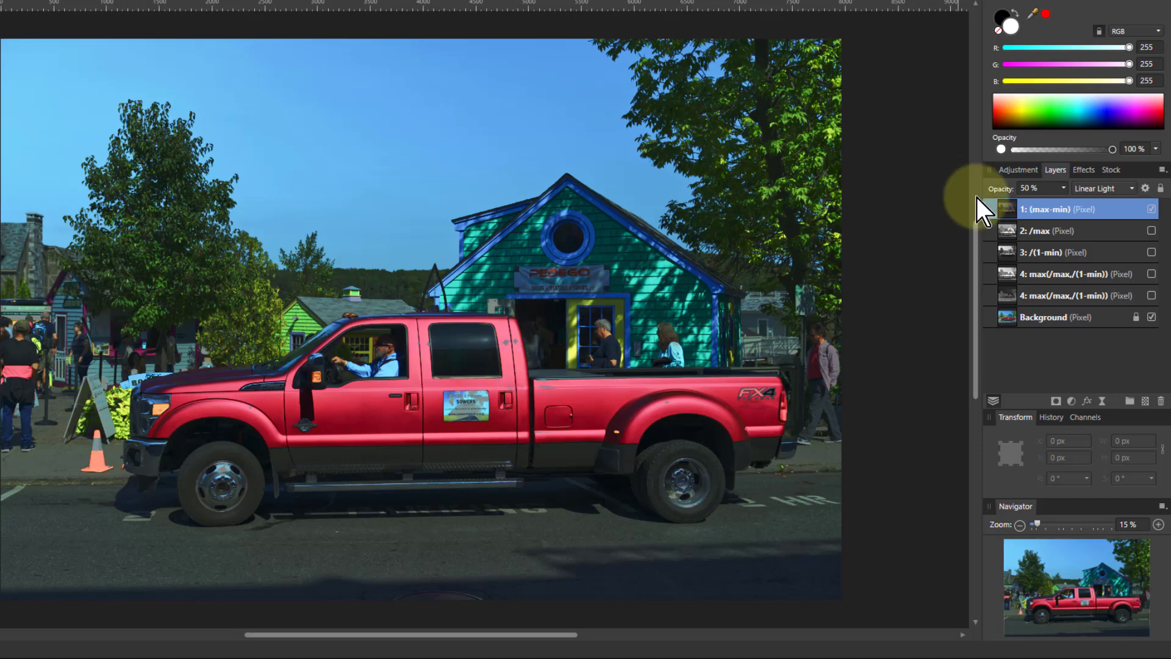
left_click(302, 1)
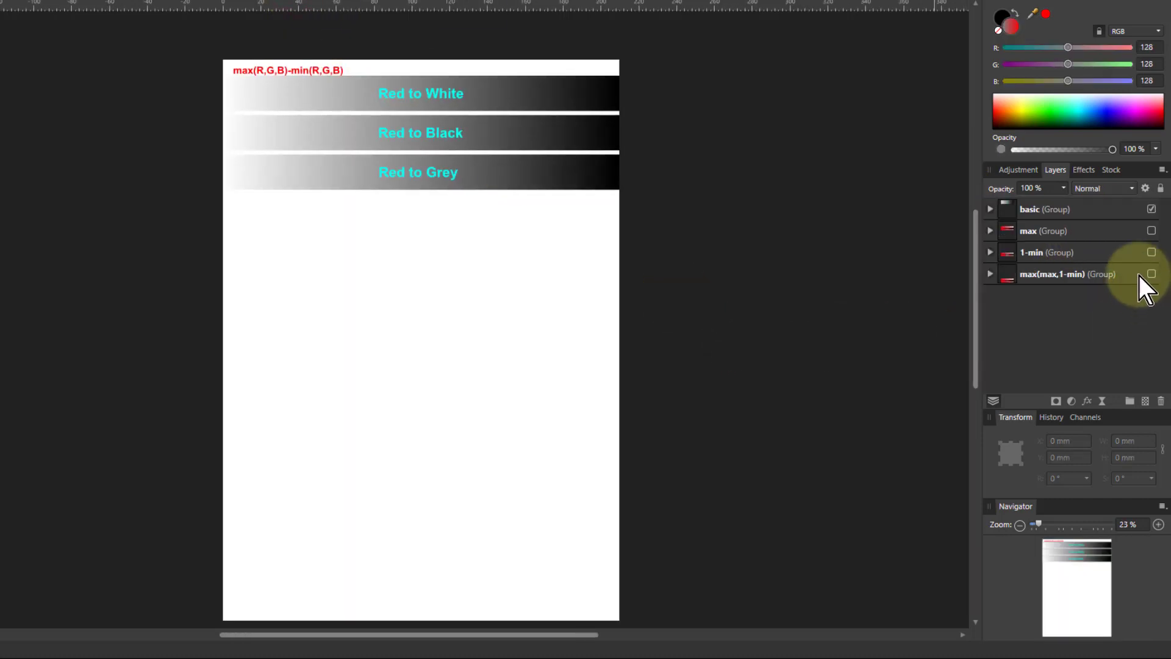
Step: Show the max group's (max−min)/max rows with greyscale procedural texture, then return to the truck
left_click(990, 231)
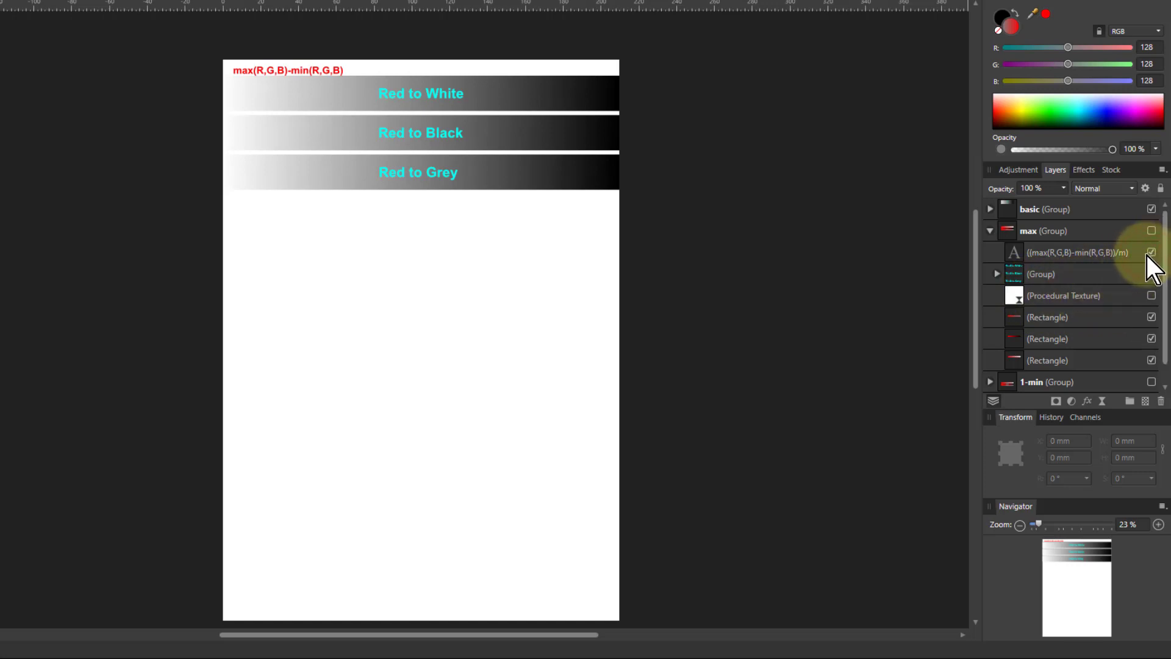
left_click(1151, 230)
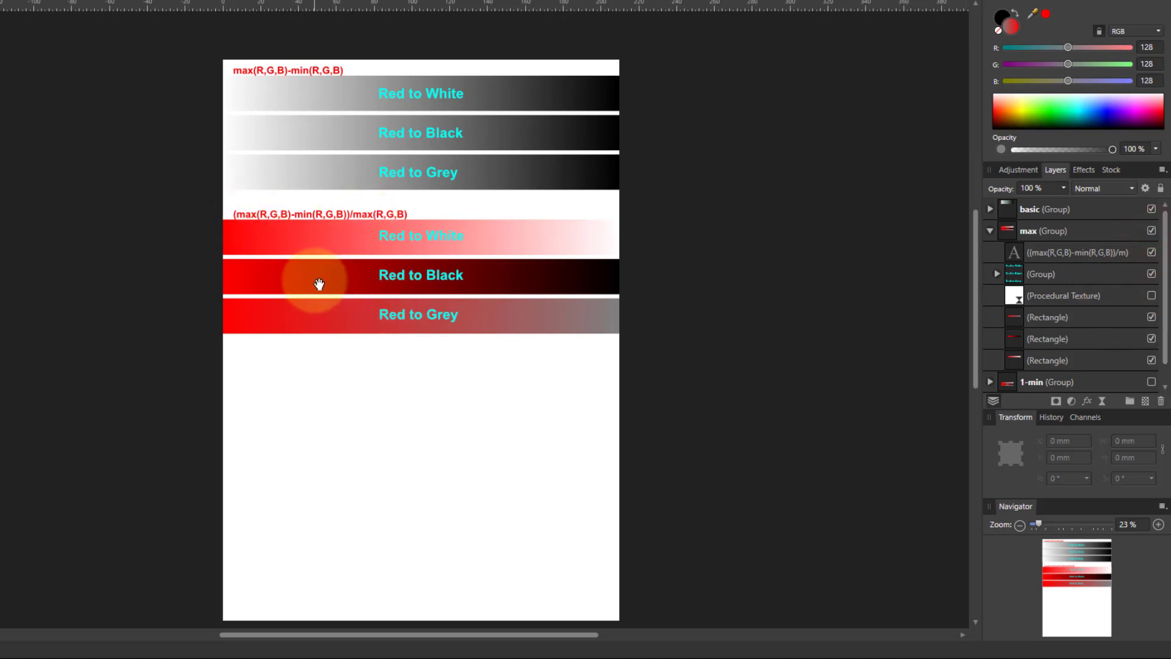
left_click(1153, 296)
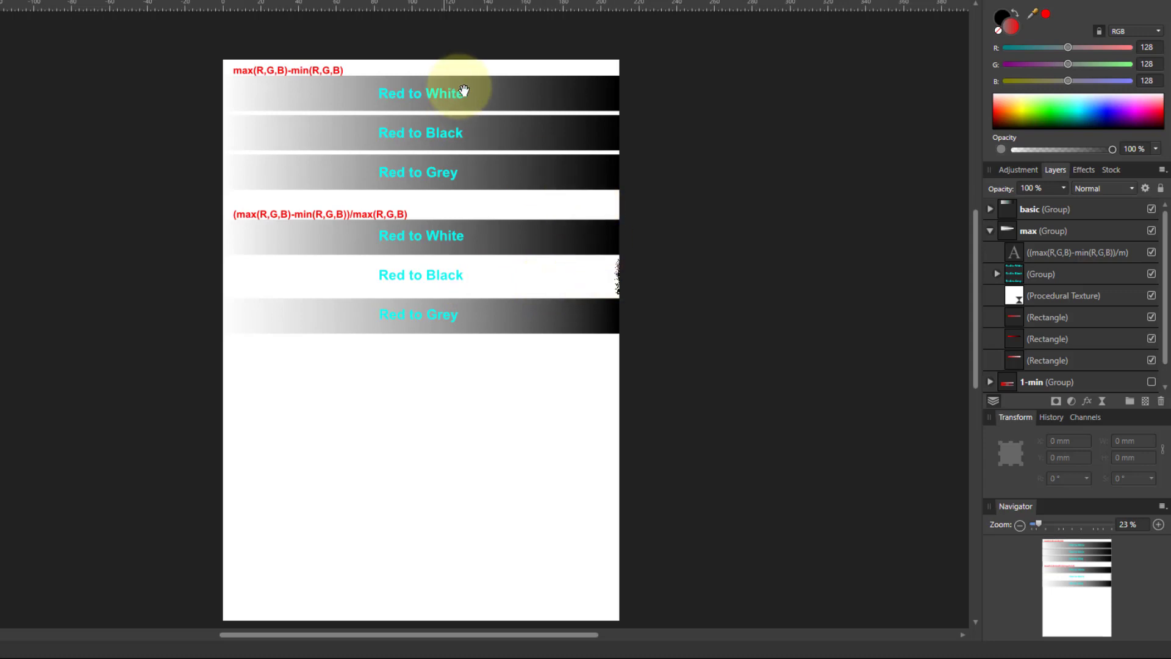
left_click(586, 5)
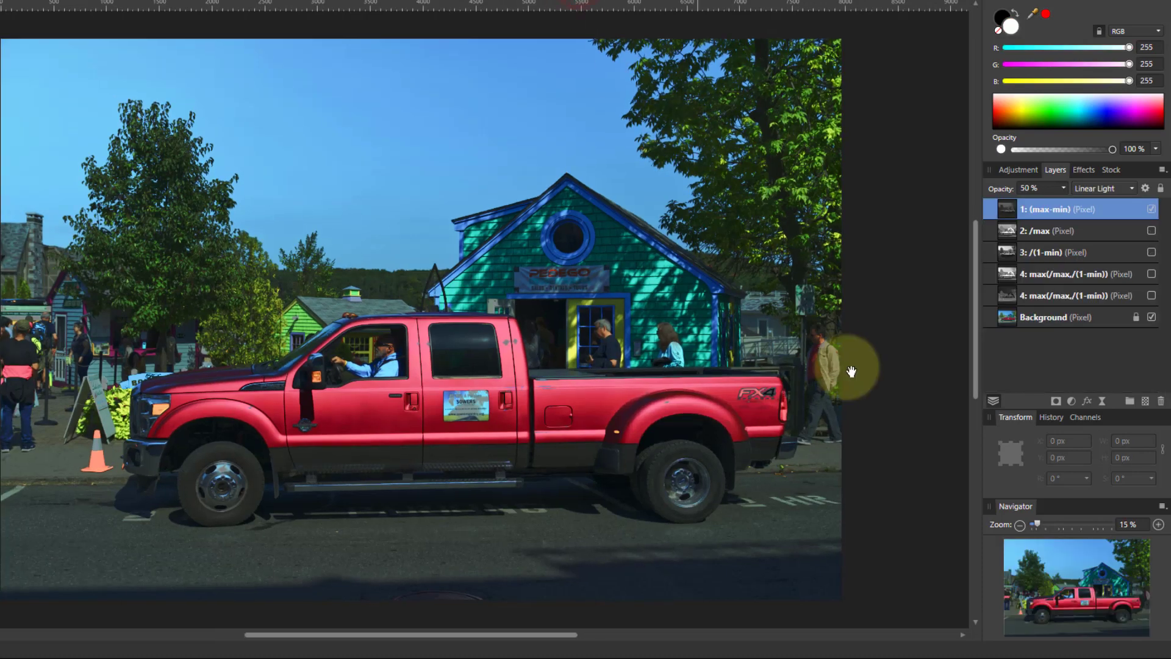
Step: Hide layer 1, then show layer 2: /max in Multiply mode at 50% opacity
left_click(1152, 208)
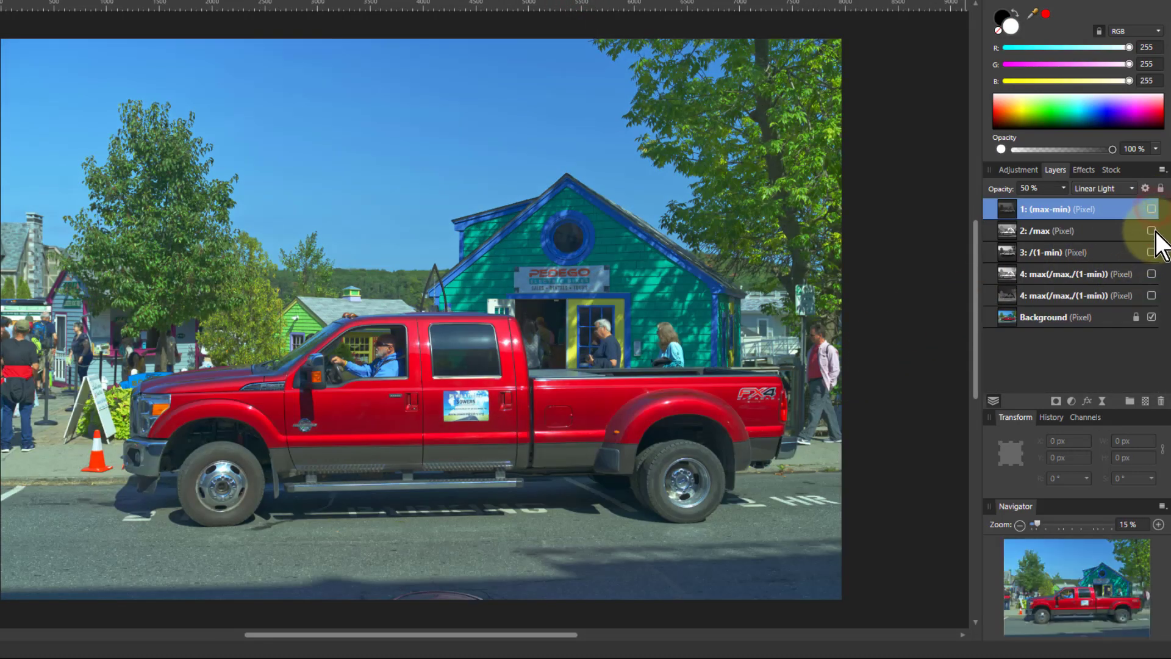
left_click(1151, 231)
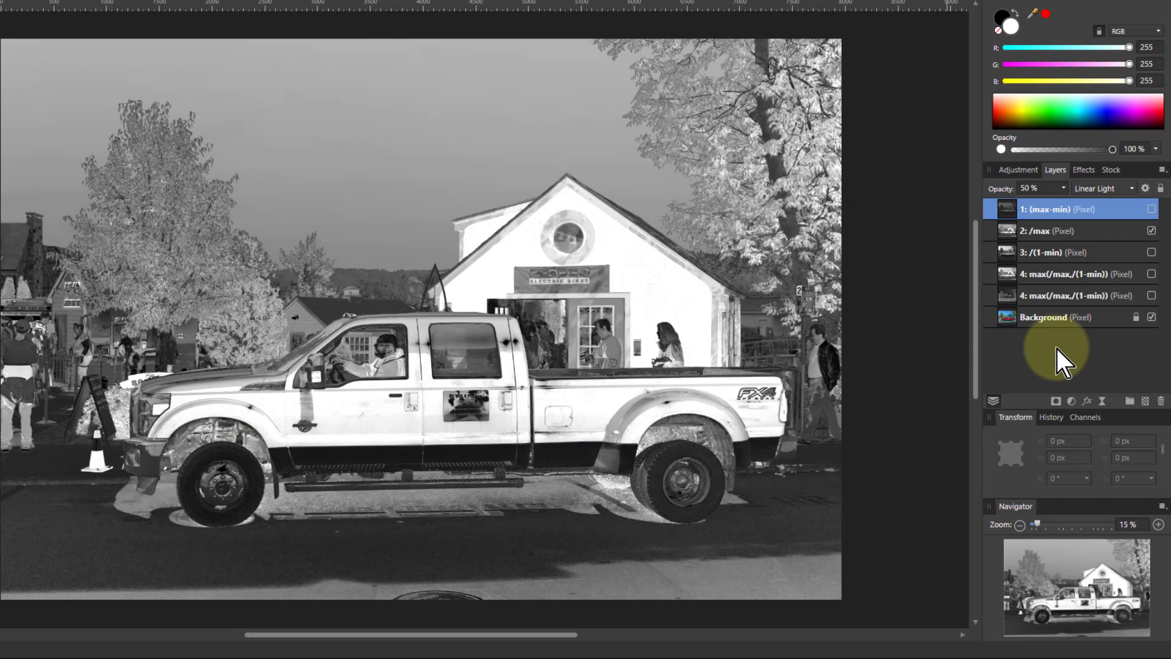
left_click(1059, 233)
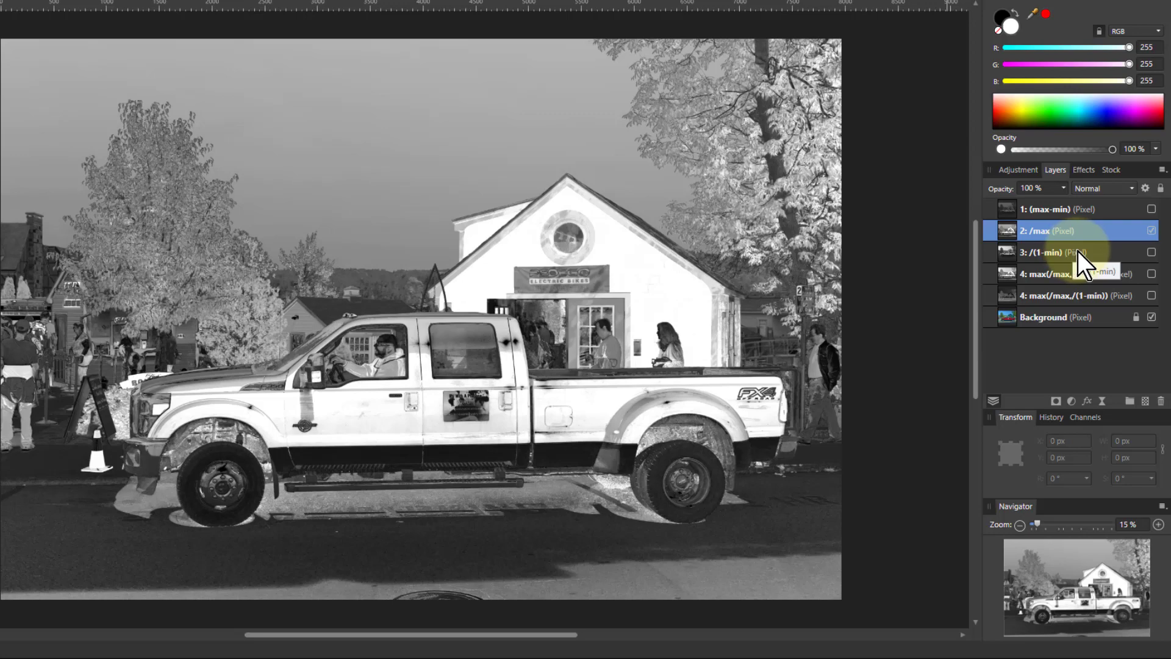
left_click(1098, 188)
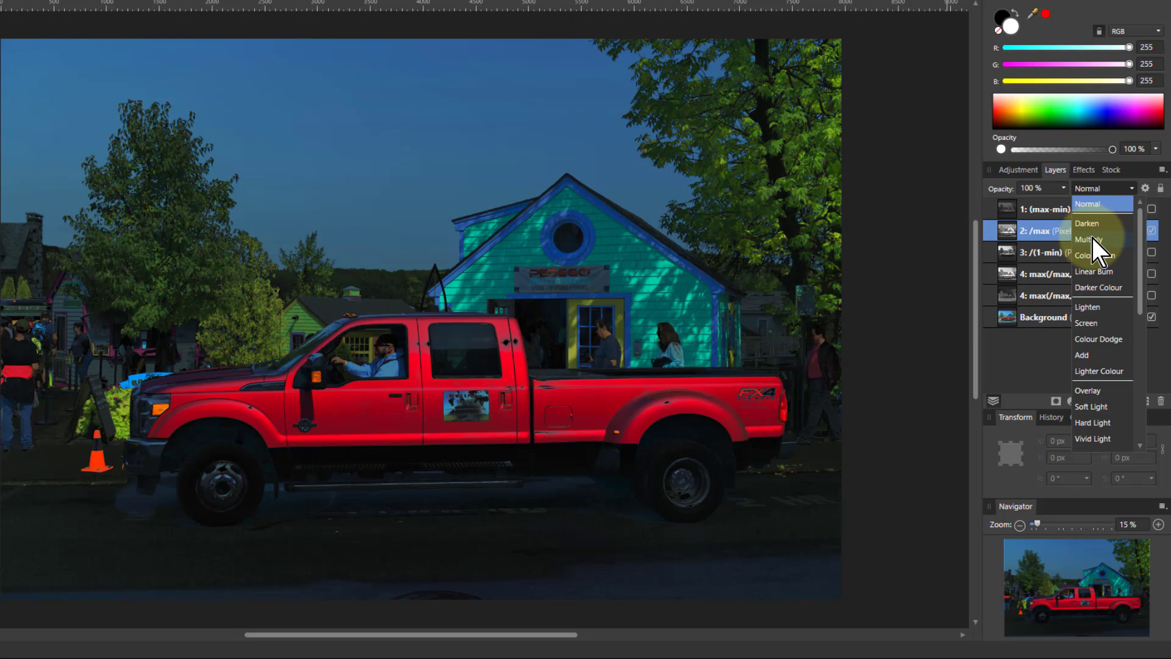
left_click(1093, 238)
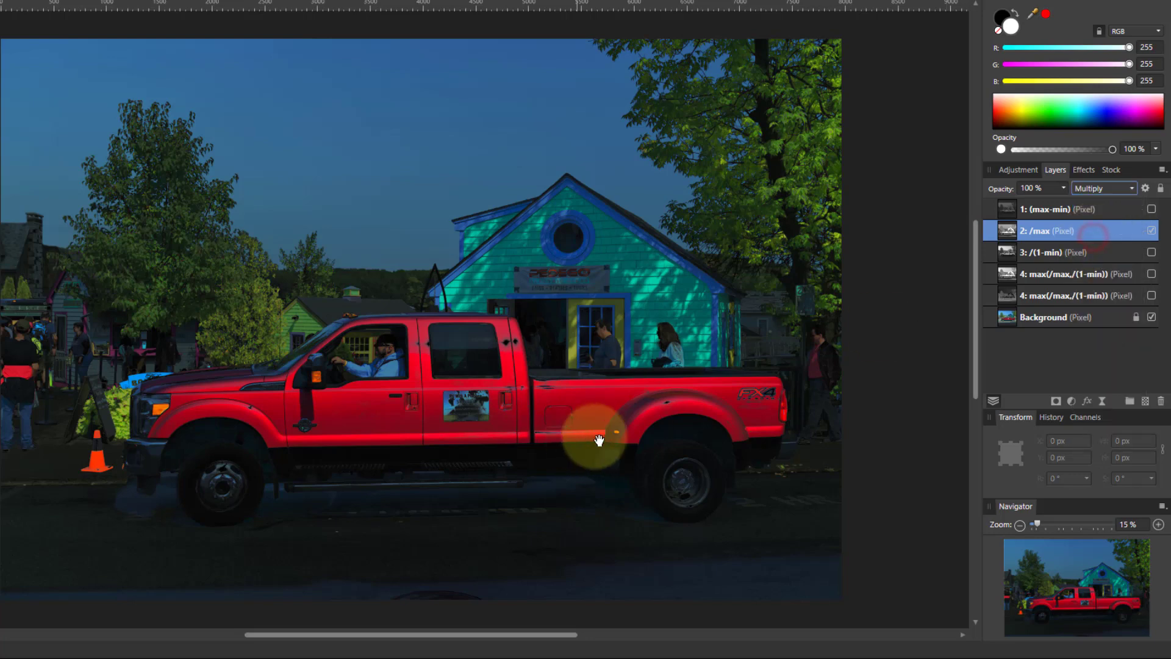
left_click(1063, 189)
left_click_drag(1055, 203, 1020, 203)
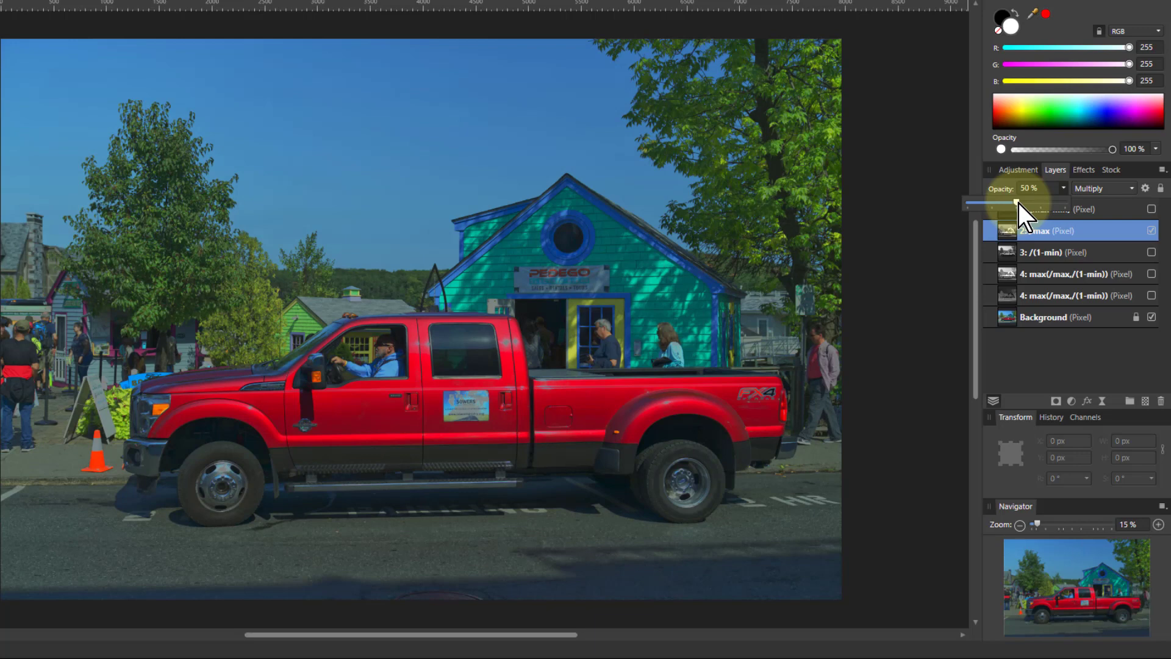
Step: Toggle the /max layer to compare against the original, leave it hidden, and open the gradient chart
left_click(1151, 231)
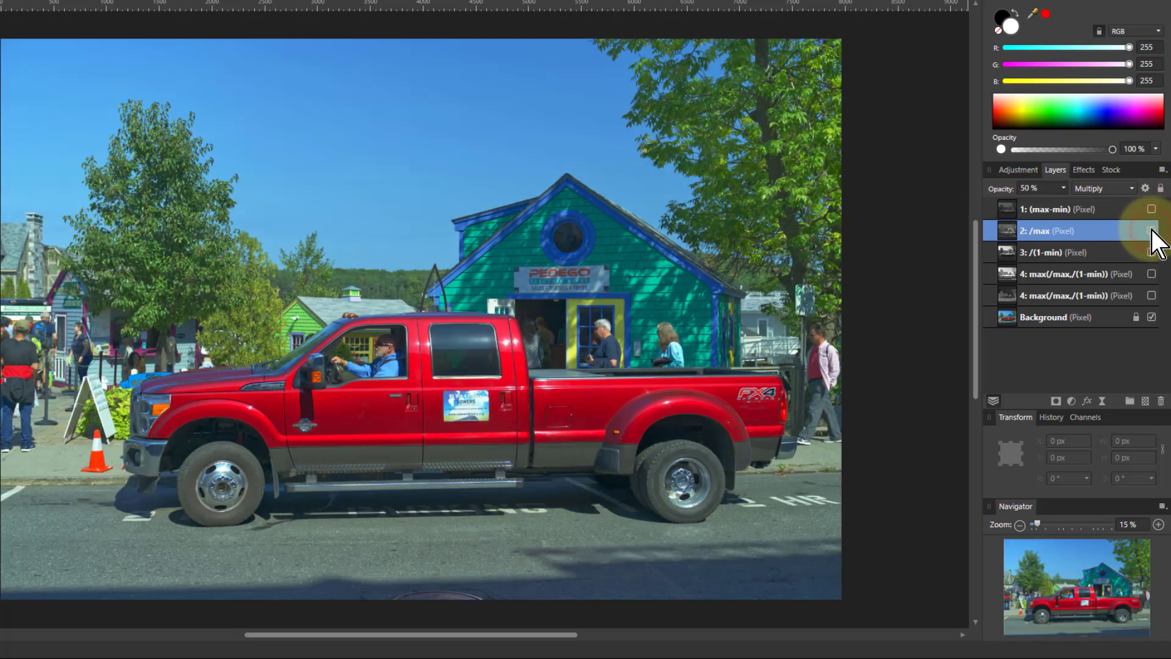
left_click(1151, 230)
left_click(1151, 230)
left_click(1152, 230)
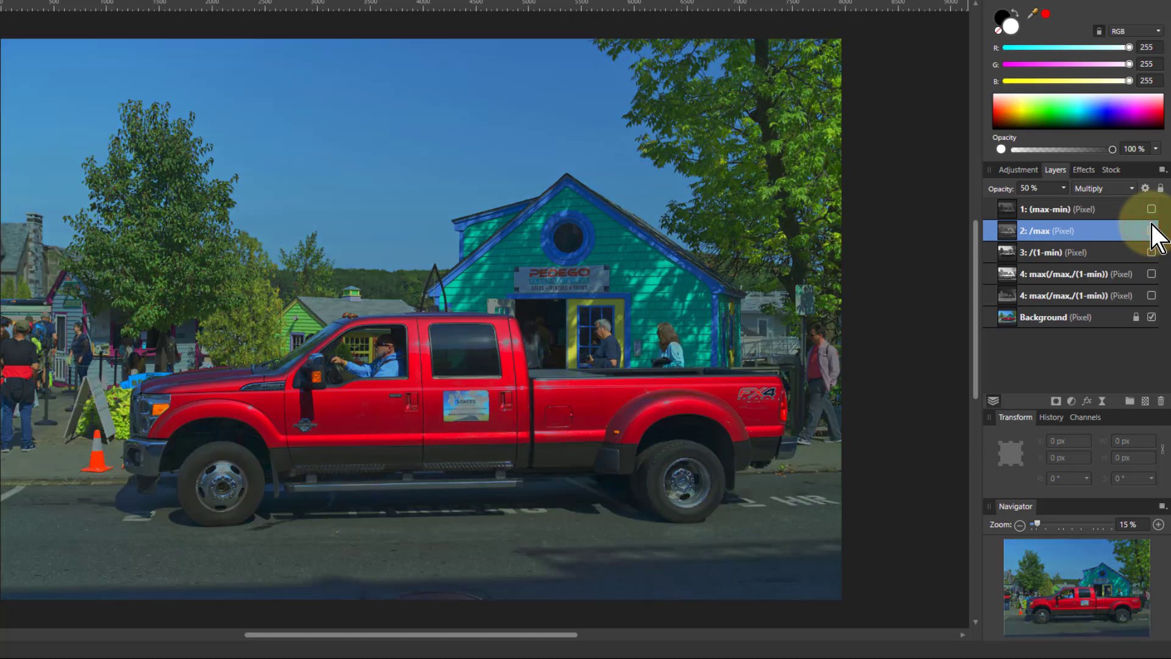
left_click(1151, 230)
left_click(1152, 230)
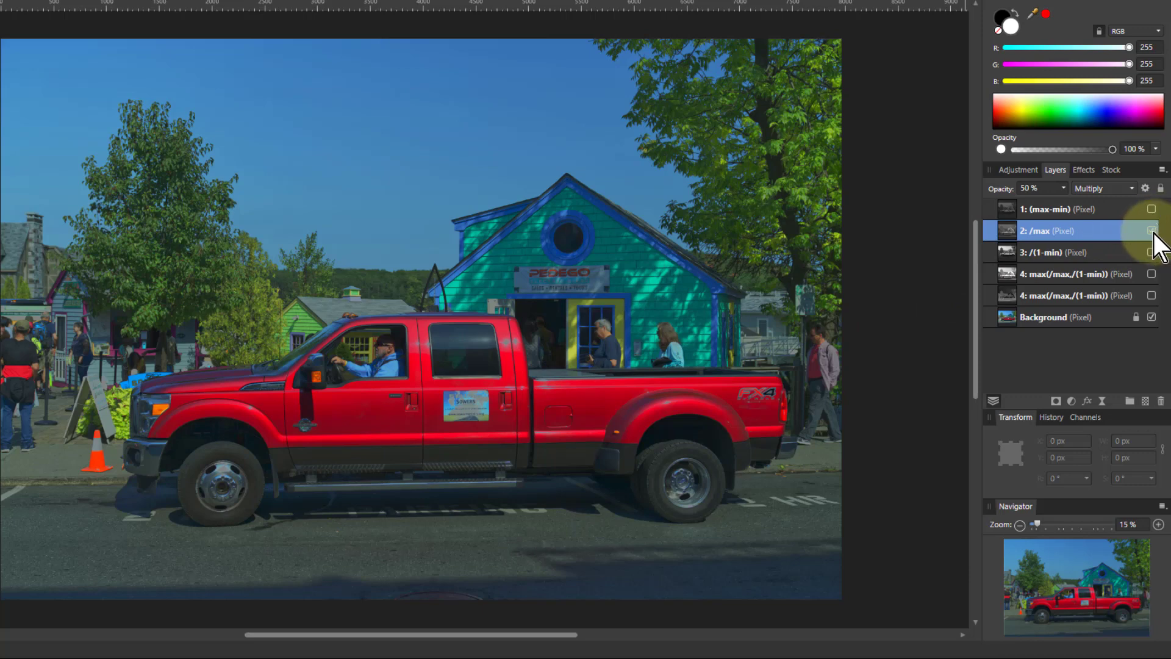
left_click(1152, 230)
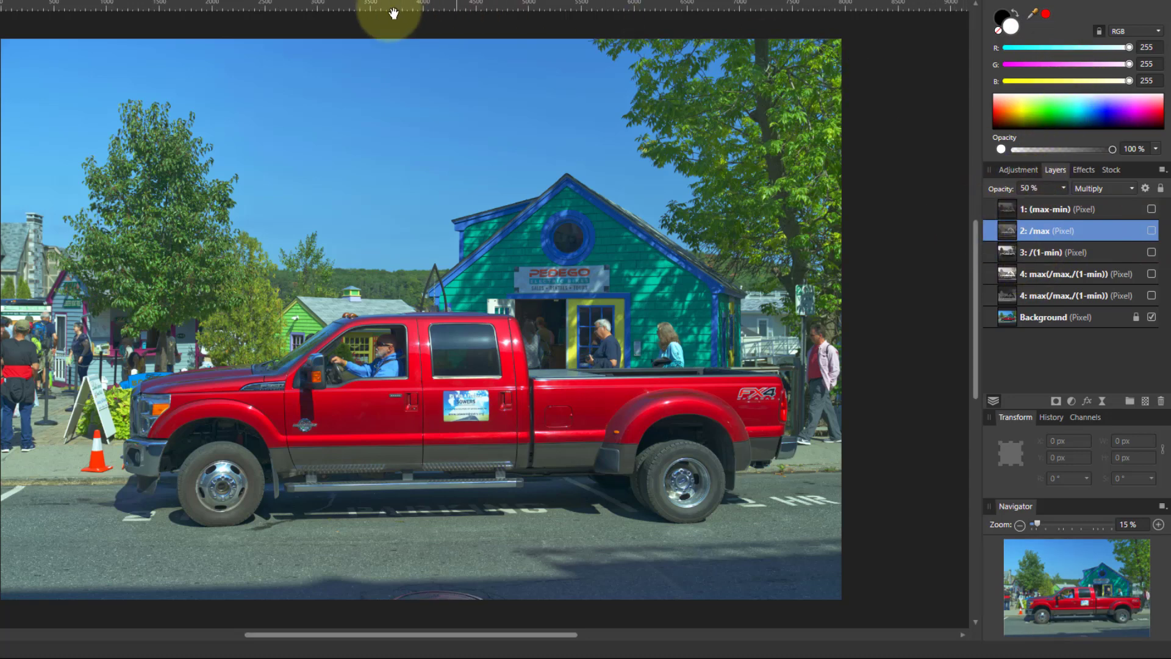
left_click(288, 6)
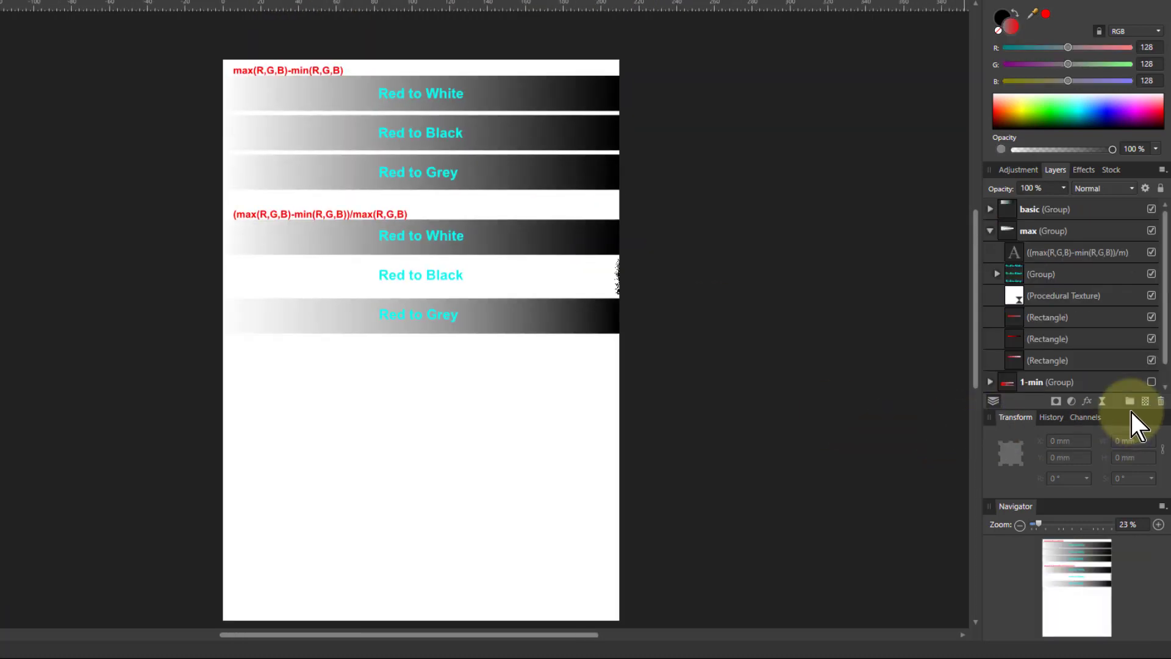
Step: Collapse the max group and show the 1-min group's bars, (max−min)/(1−min) label and greyscale texture
left_click(989, 230)
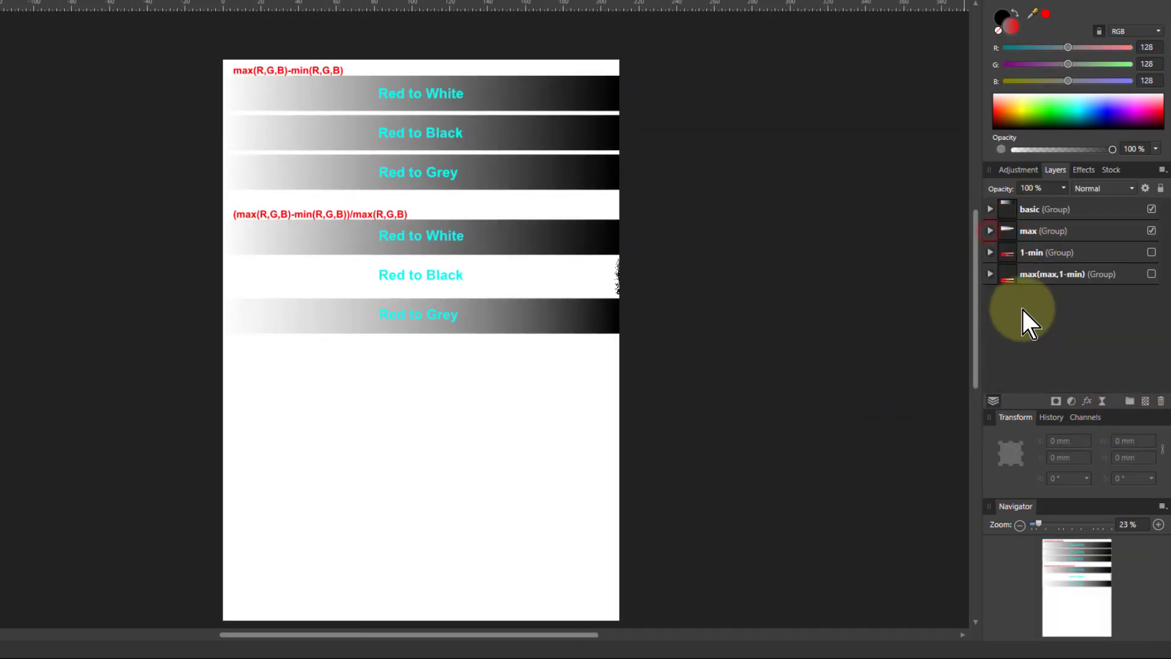
left_click(989, 252)
left_click(1151, 251)
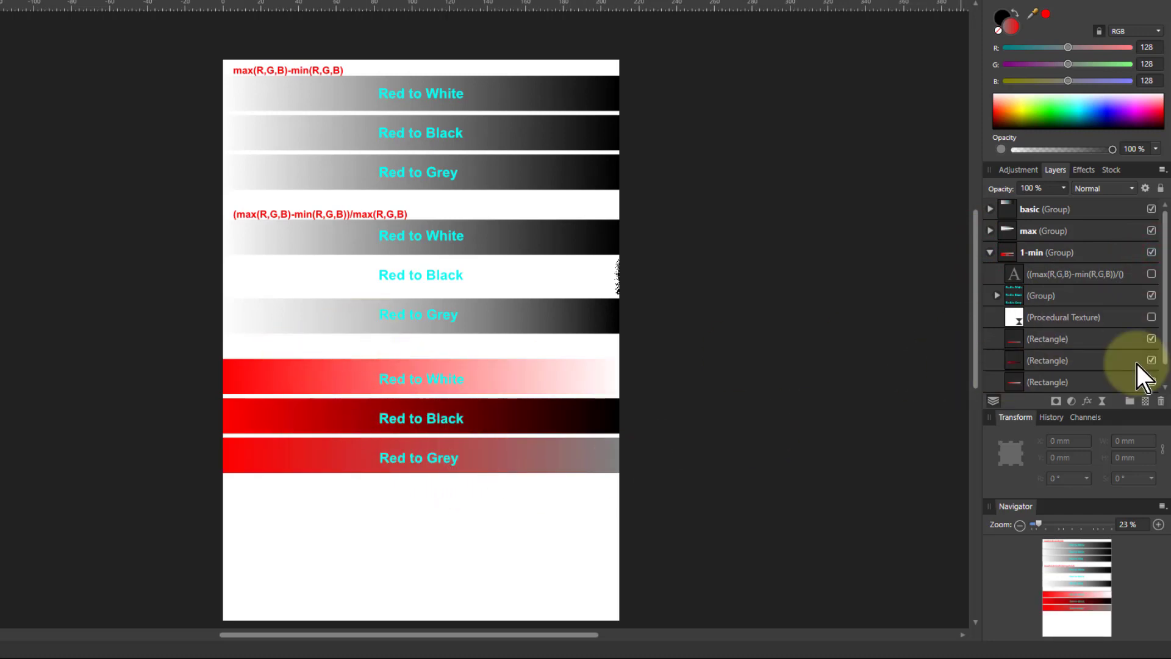
left_click(1150, 275)
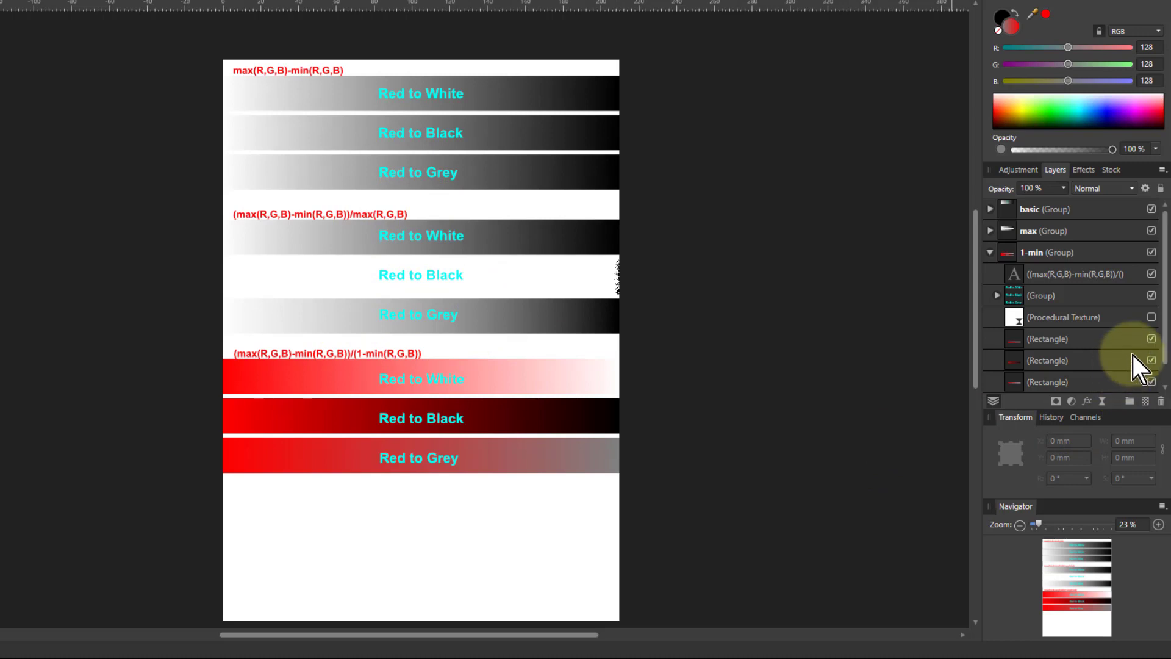
left_click(1151, 317)
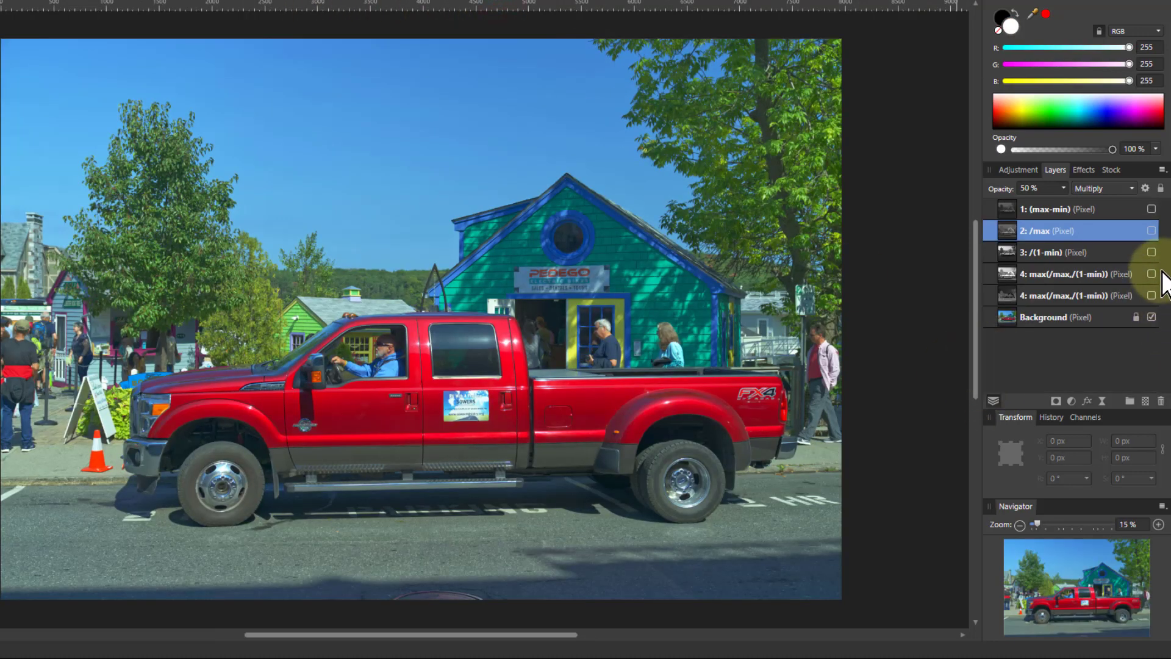
Step: Show layer 3: /(1-min) and blend it in Lighter Colour at 35% opacity
left_click(1151, 253)
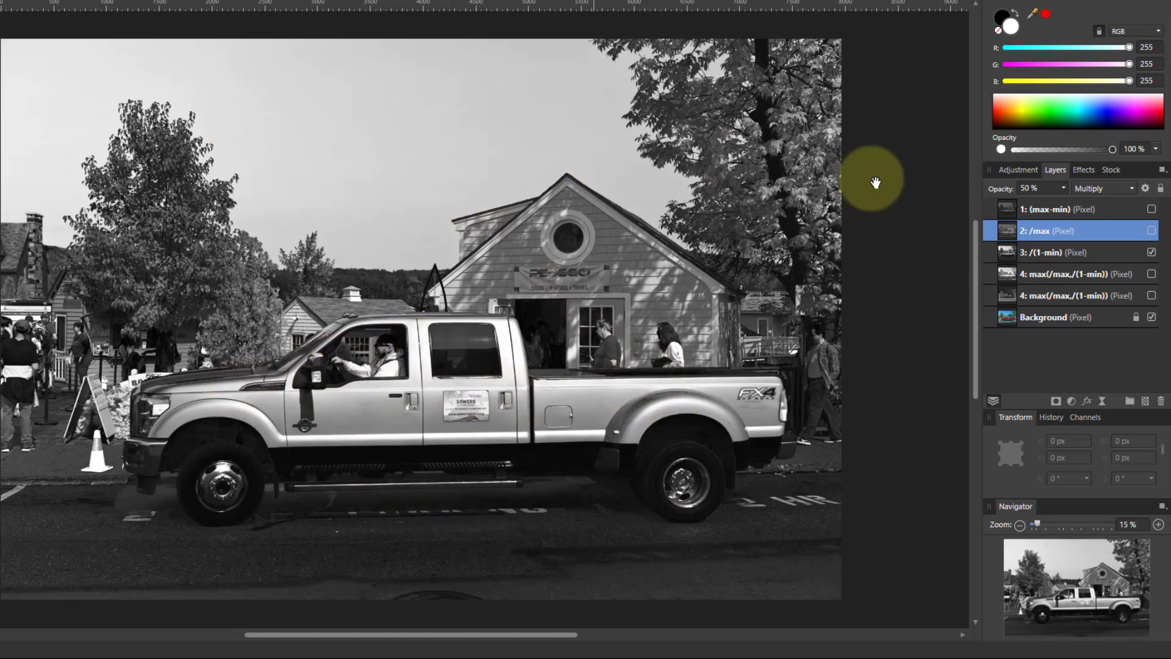
left_click(1113, 250)
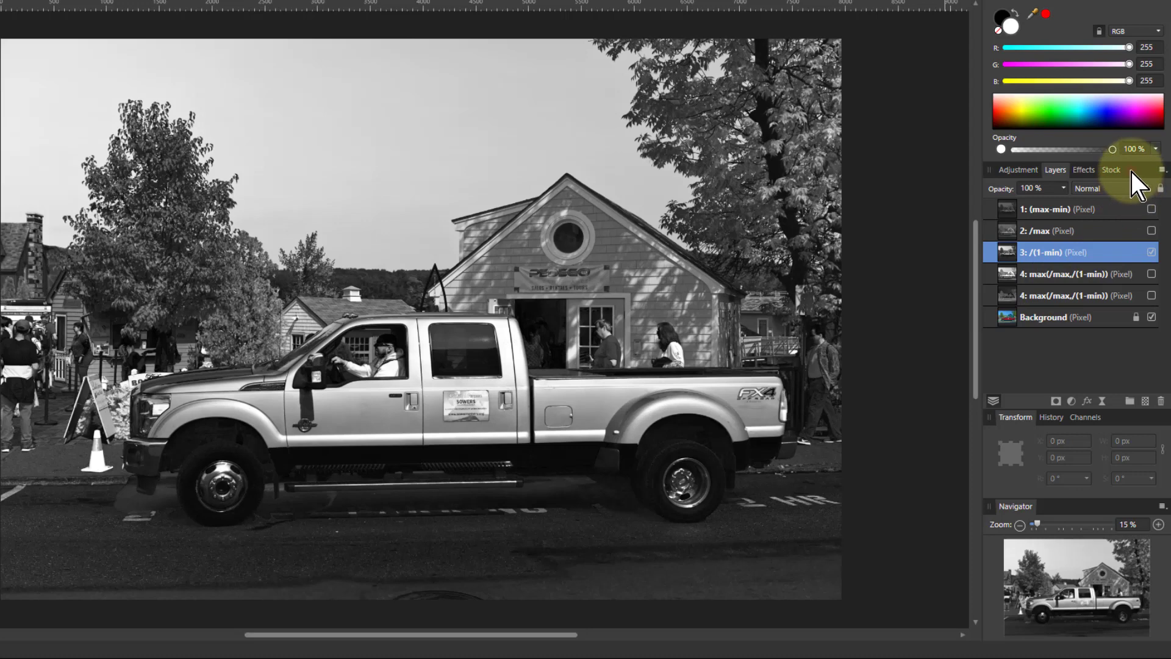
left_click(1109, 186)
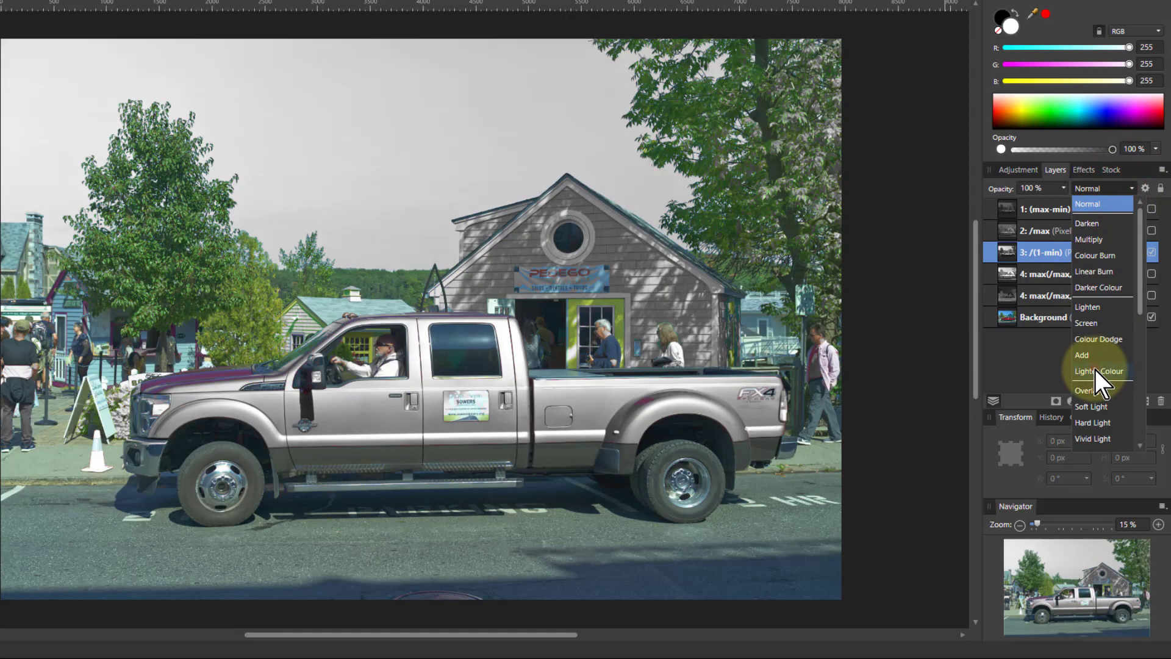
left_click(1096, 369)
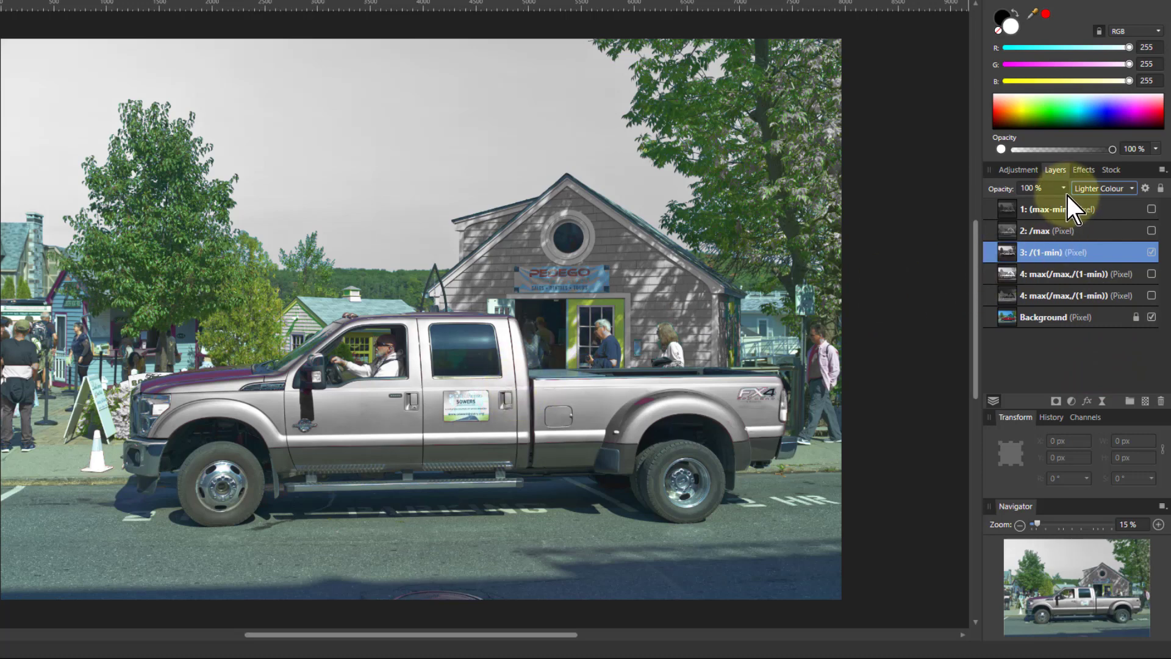
left_click_drag(1065, 193, 1016, 209)
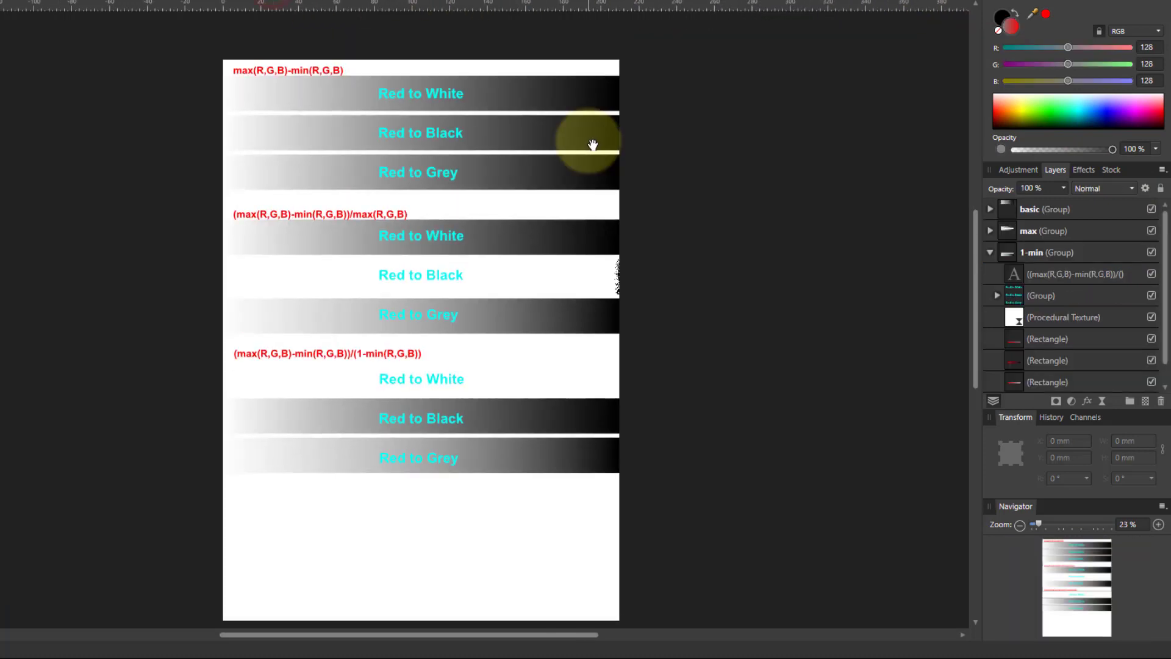
Step: Show the max(max,1-min) group with its procedural texture turning the bands grey, then return to the truck
left_click(990, 253)
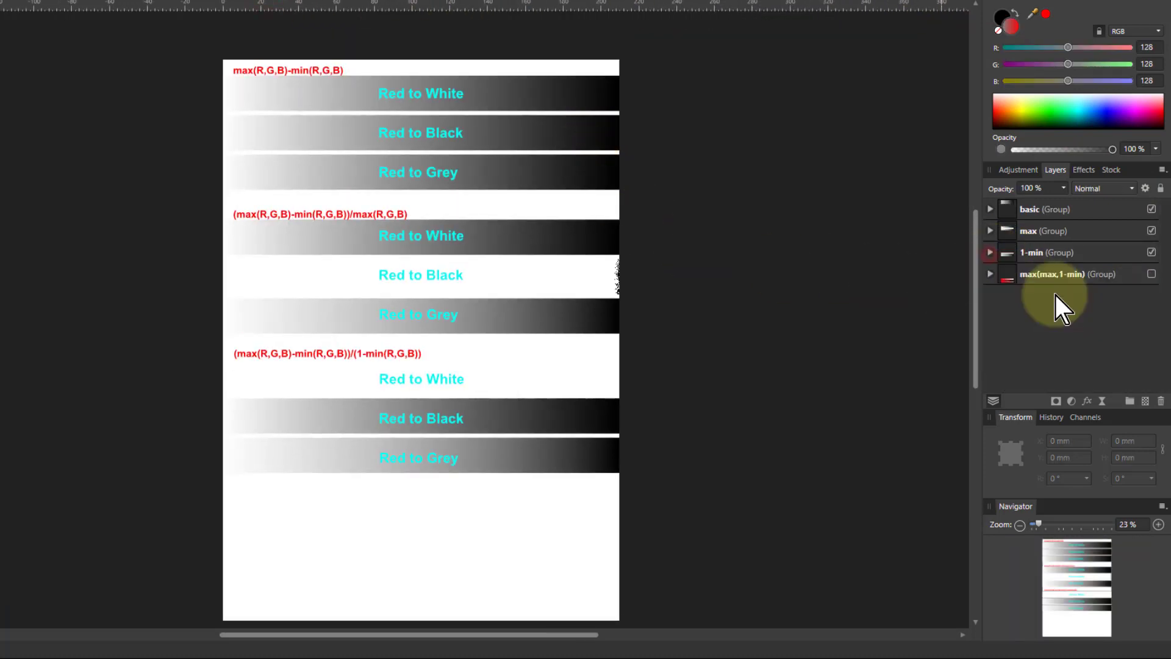
left_click(1151, 274)
left_click(990, 274)
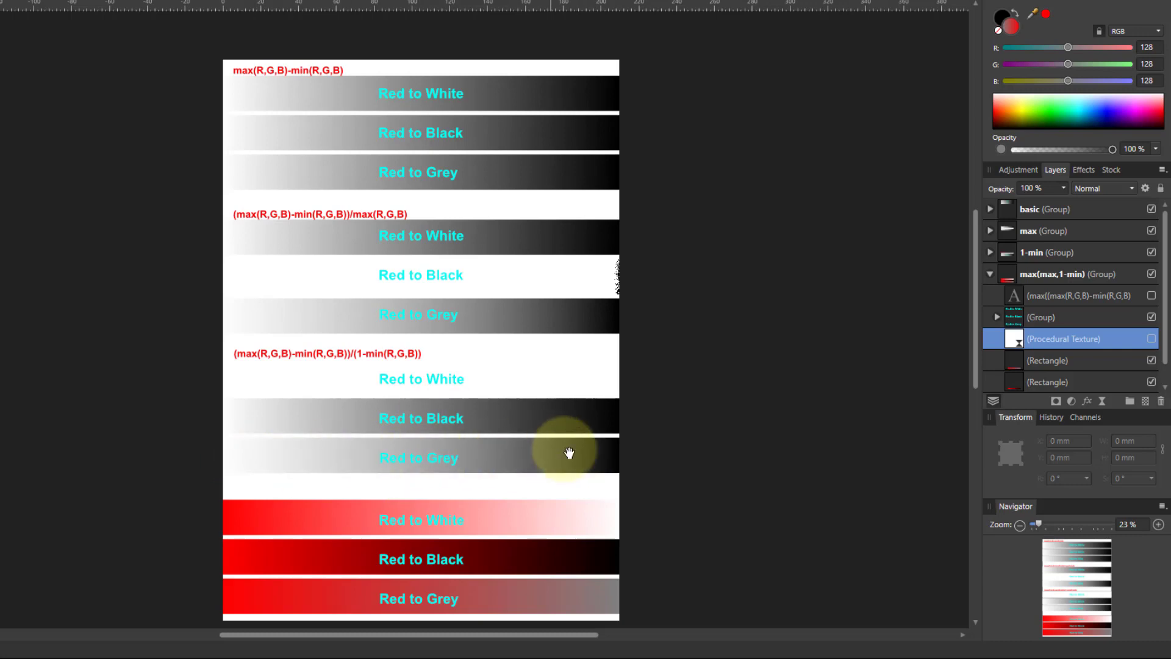
left_click(1150, 338)
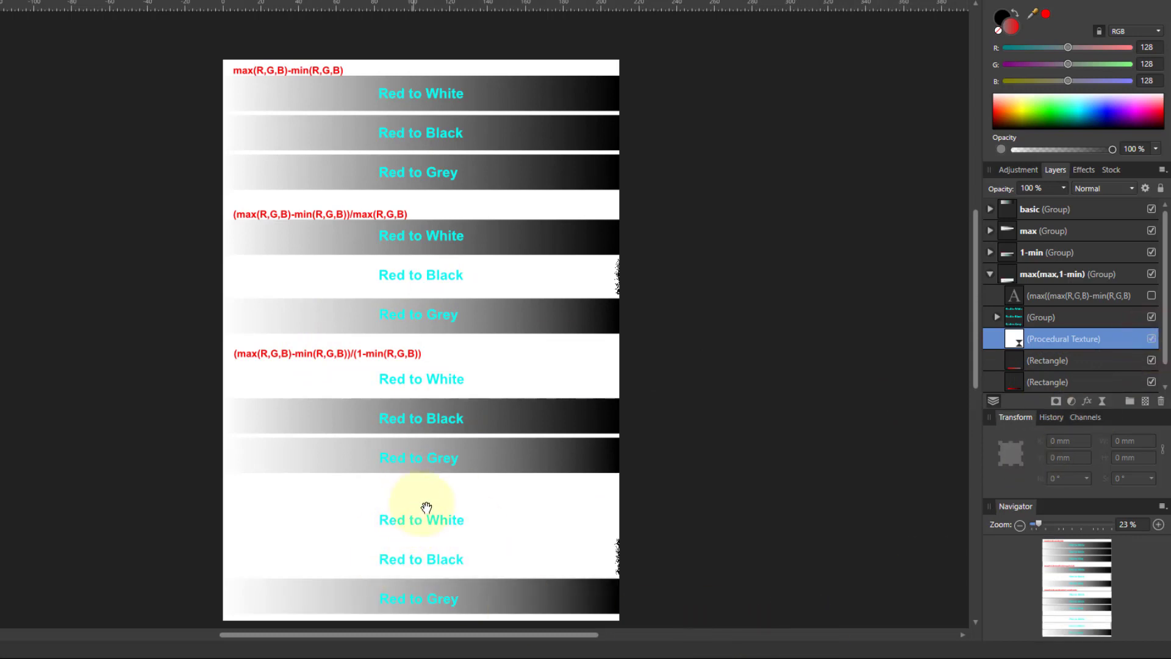
left_click(497, 3)
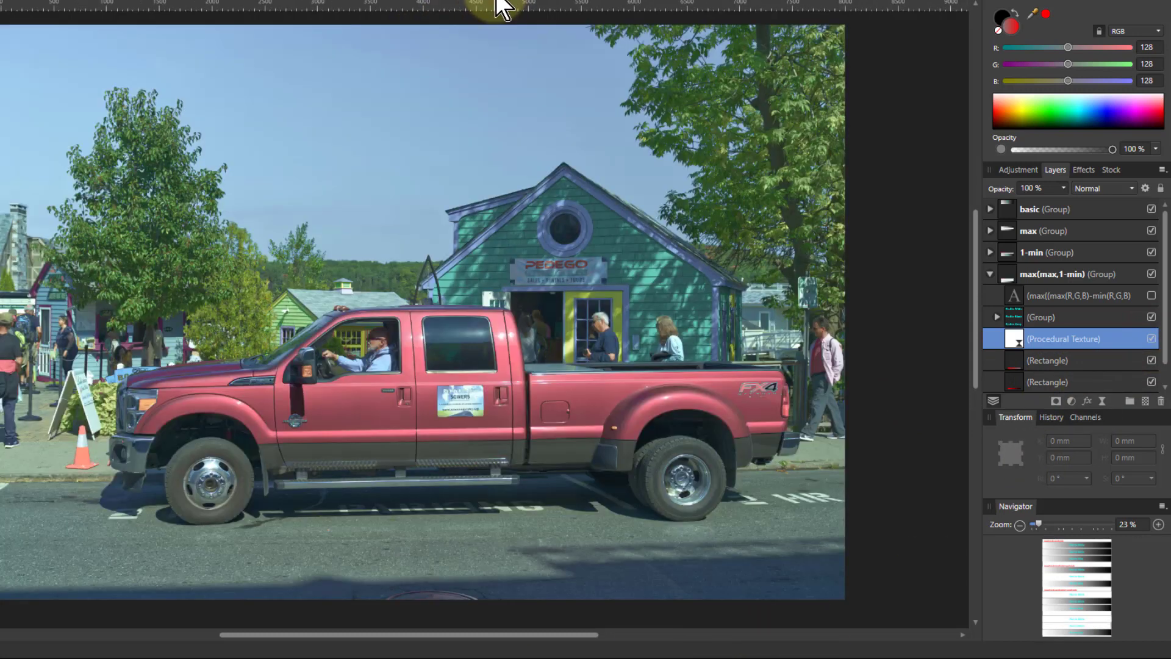
Step: Hide layer /(1-min), then show layer 4: max(/max,/(1-min)) in Overlay at 50% opacity
left_click(1151, 252)
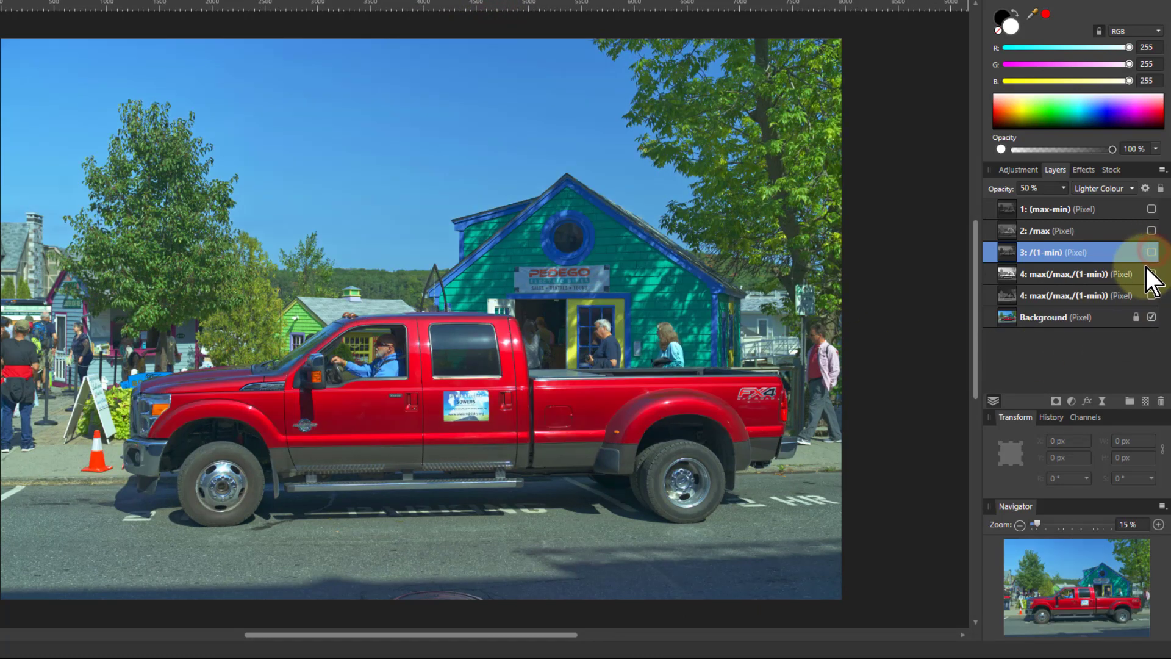
left_click(1150, 273)
left_click(1075, 269)
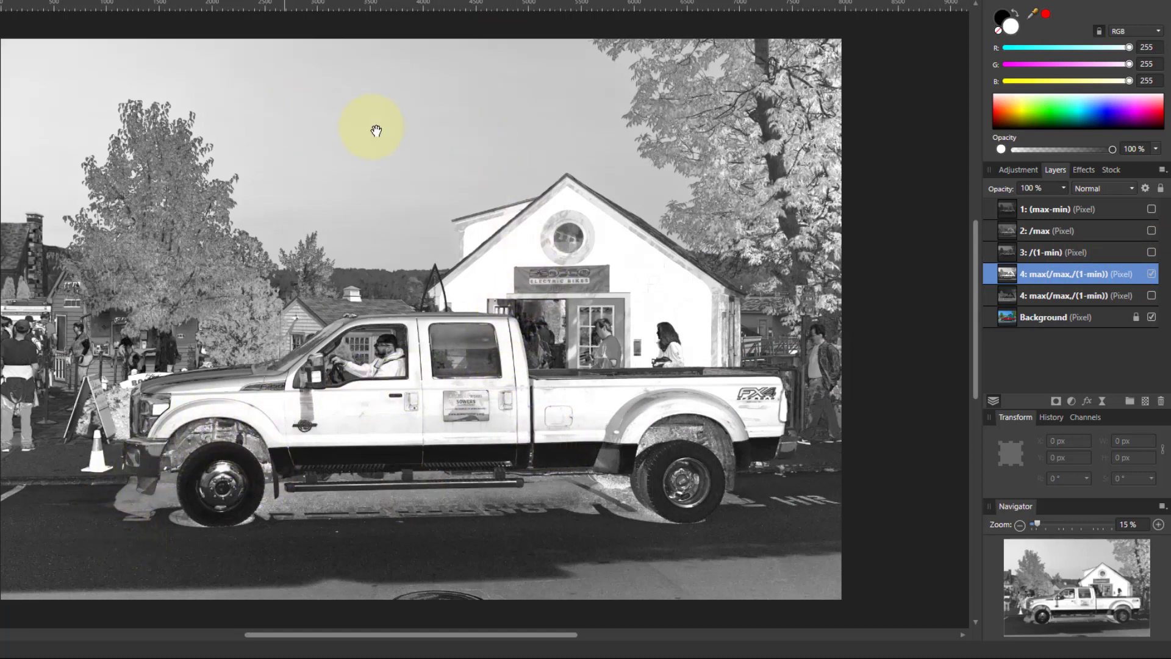
left_click(1100, 188)
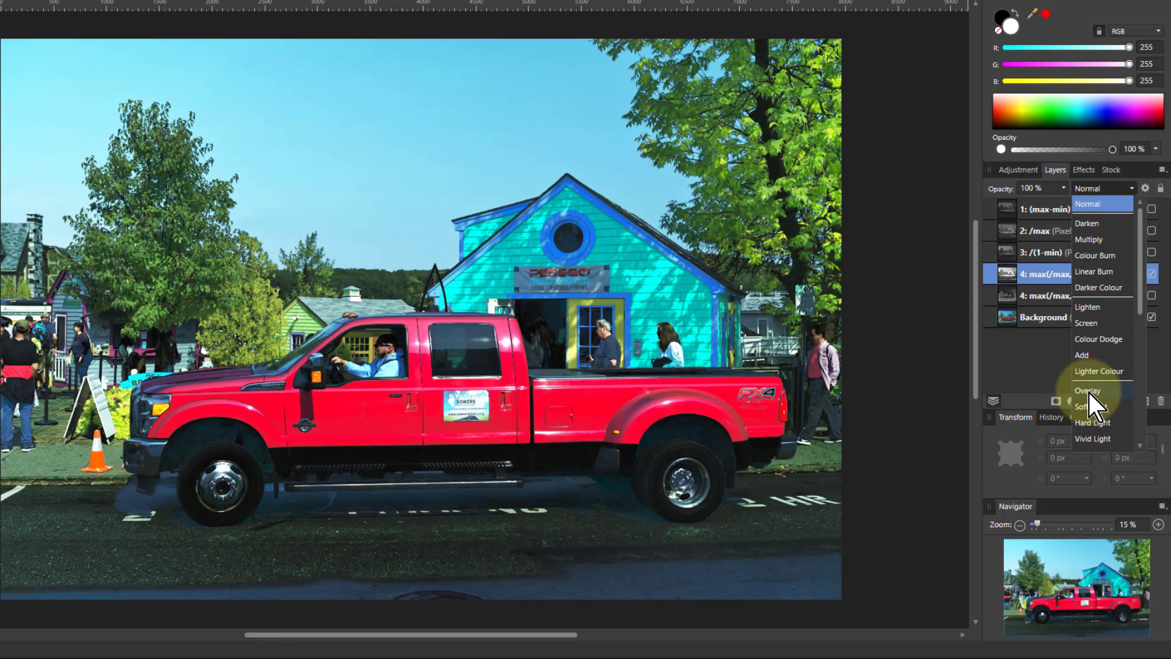
left_click(1089, 393)
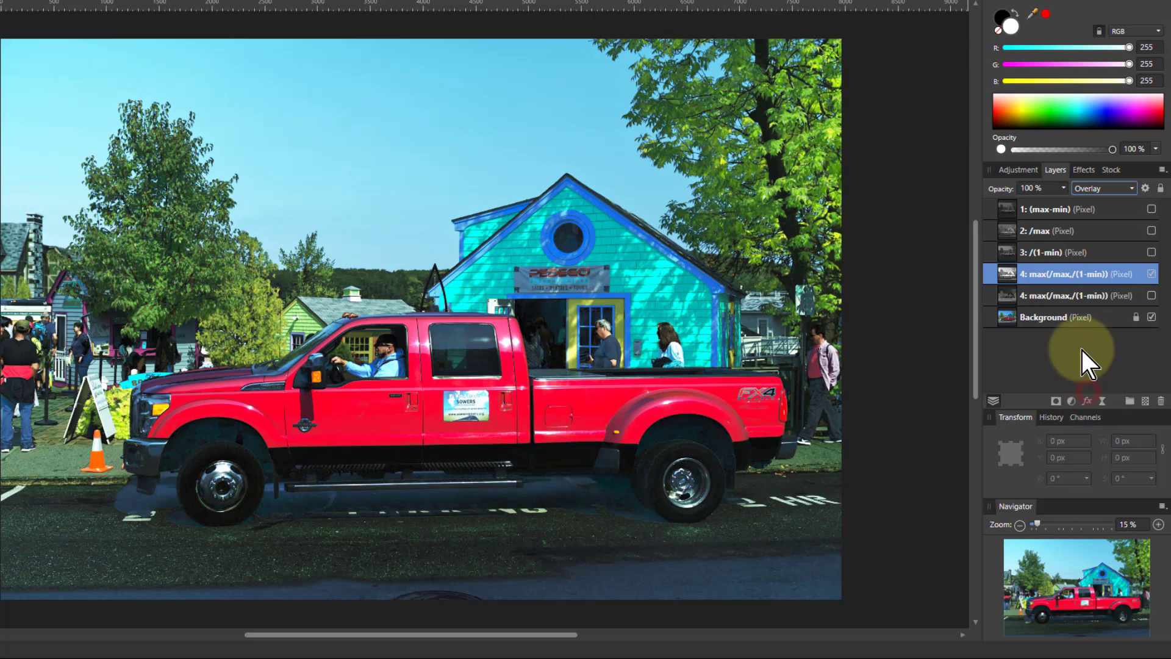
left_click(1063, 188)
left_click_drag(1056, 203, 1015, 206)
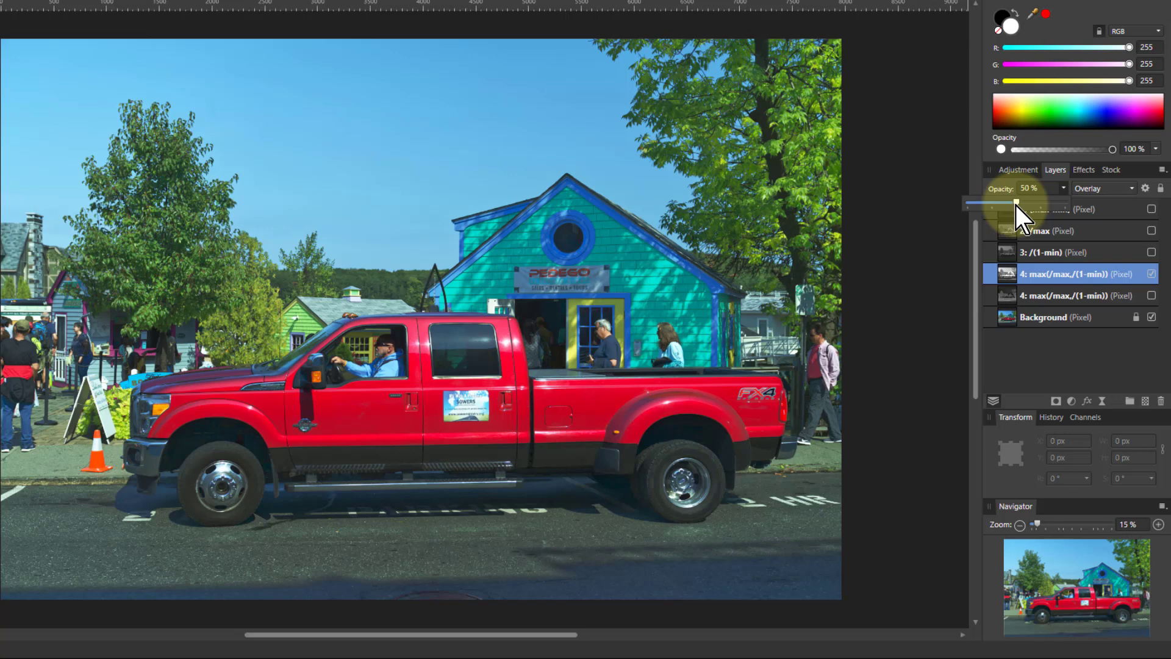
left_click_drag(1015, 206, 1015, 206)
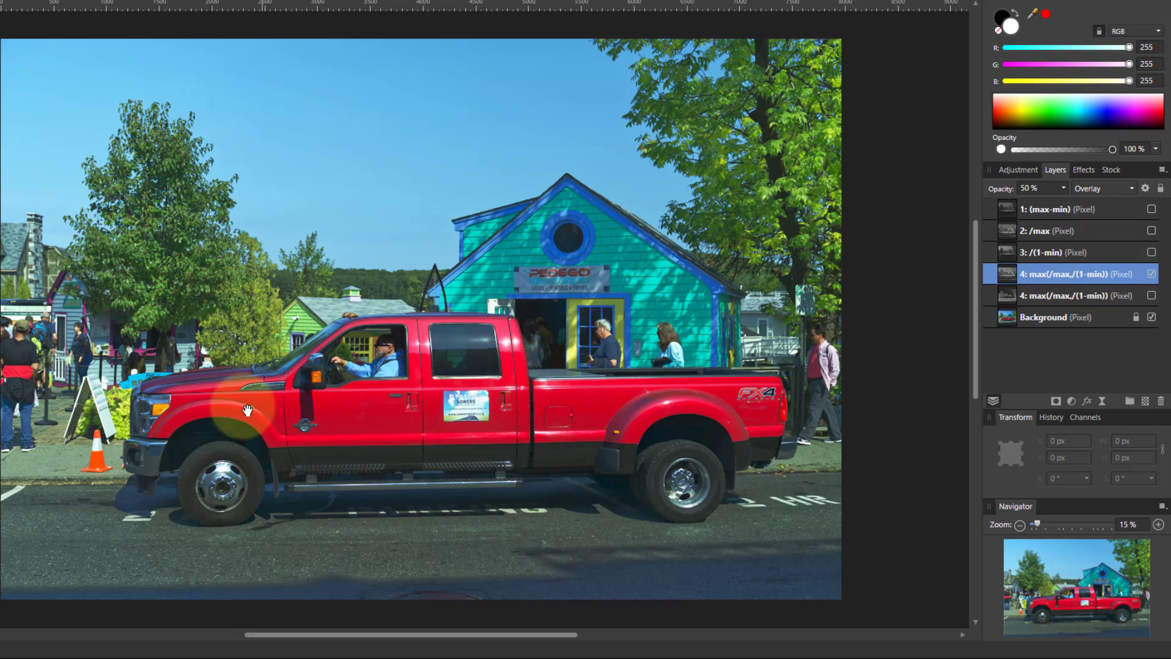
Step: Compare the two max layers' effect, then preview the mask layer at full opacity
left_click(1151, 295)
left_click(1152, 274)
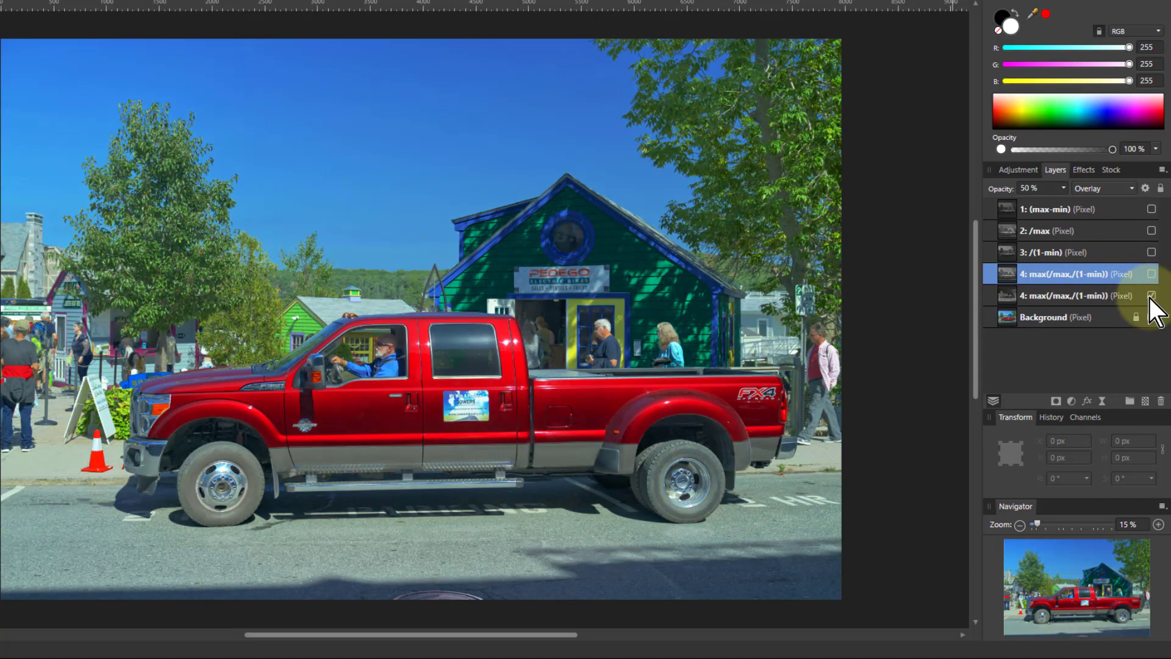
left_click(1152, 295)
left_click(1151, 274)
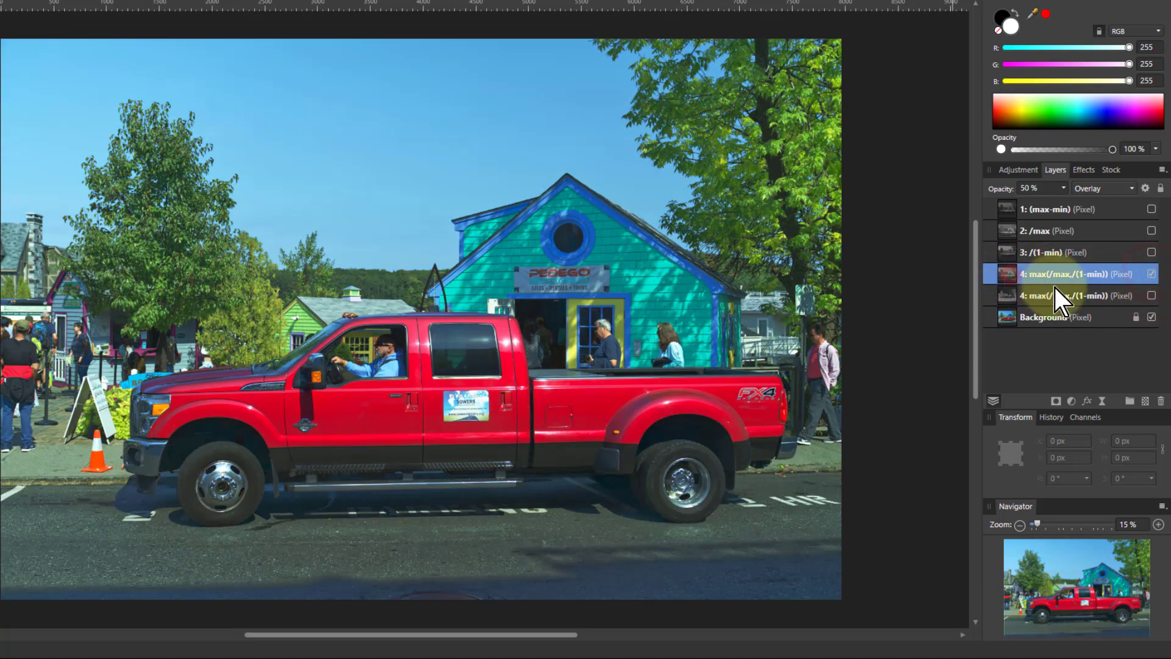
left_click(996, 279, "alt")
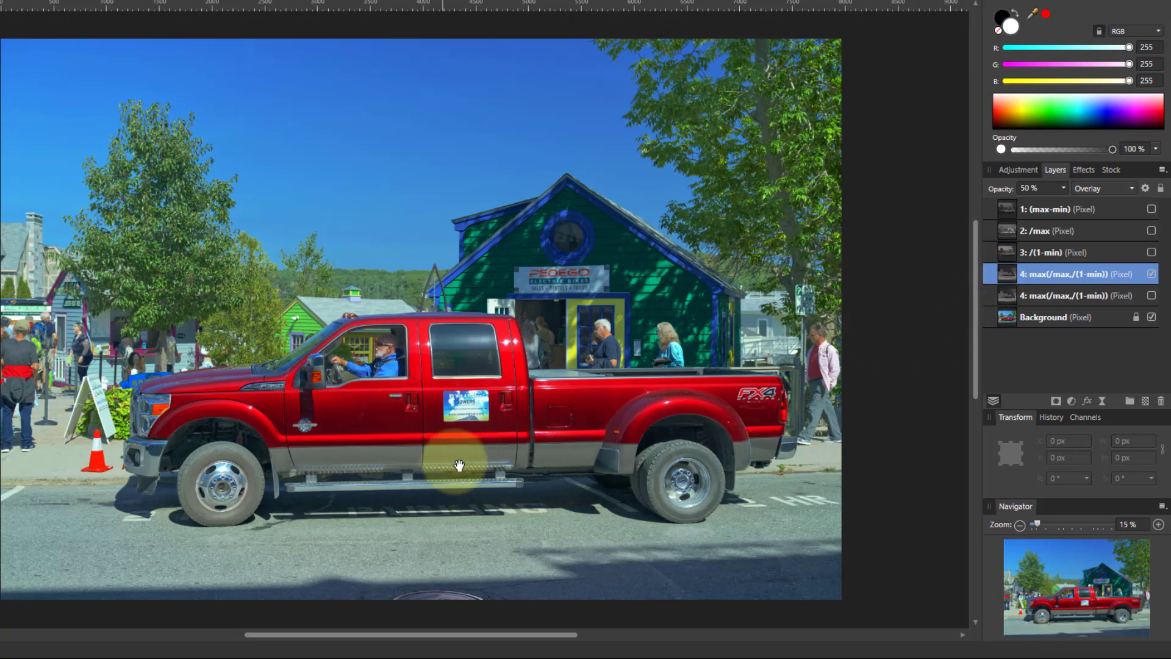
left_click(1063, 187)
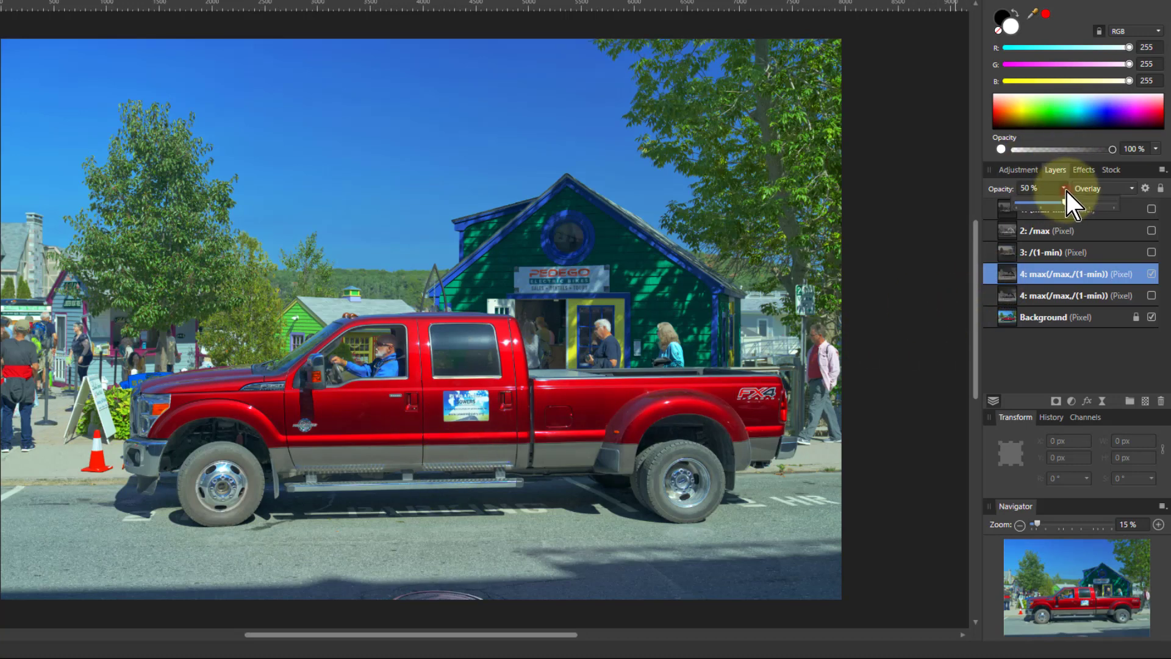
left_click_drag(1093, 204, 1056, 208)
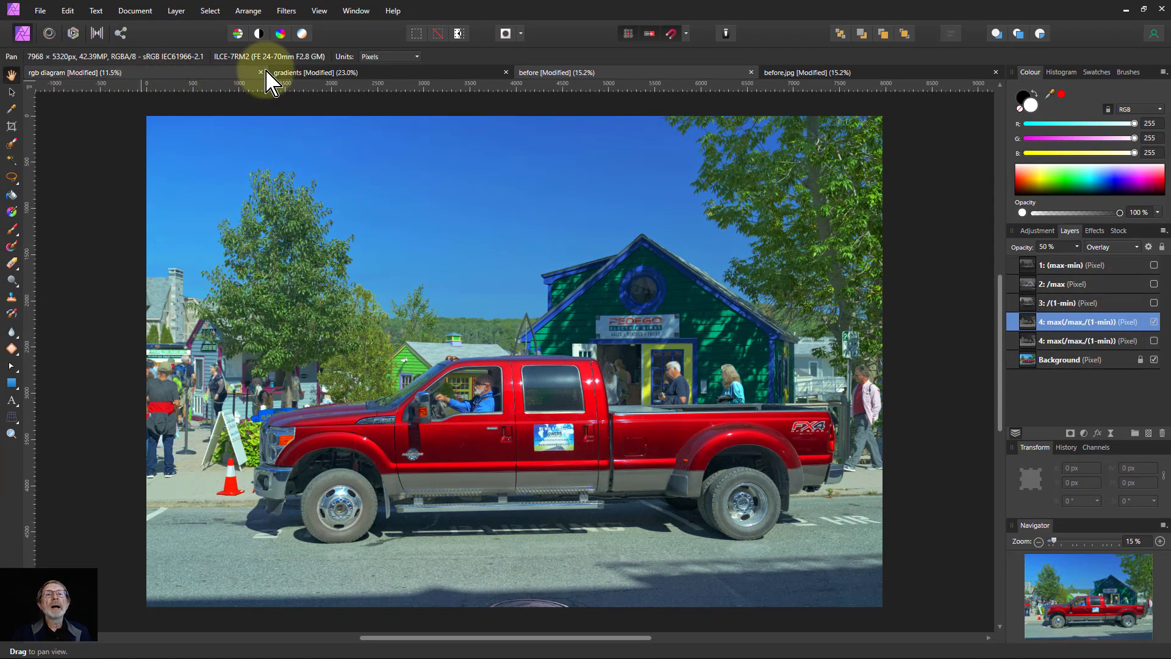
Step: Show the macro Library panel via View > Studio > Library
left_click(287, 14)
mouse_move(320, 12)
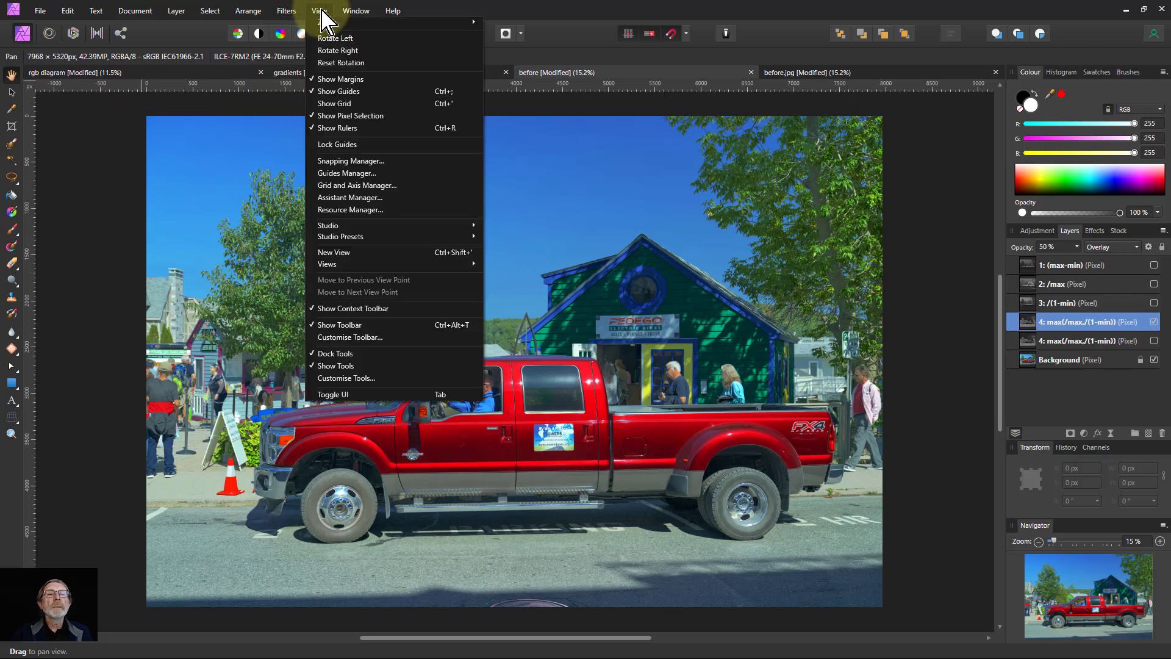
mouse_move(451, 226)
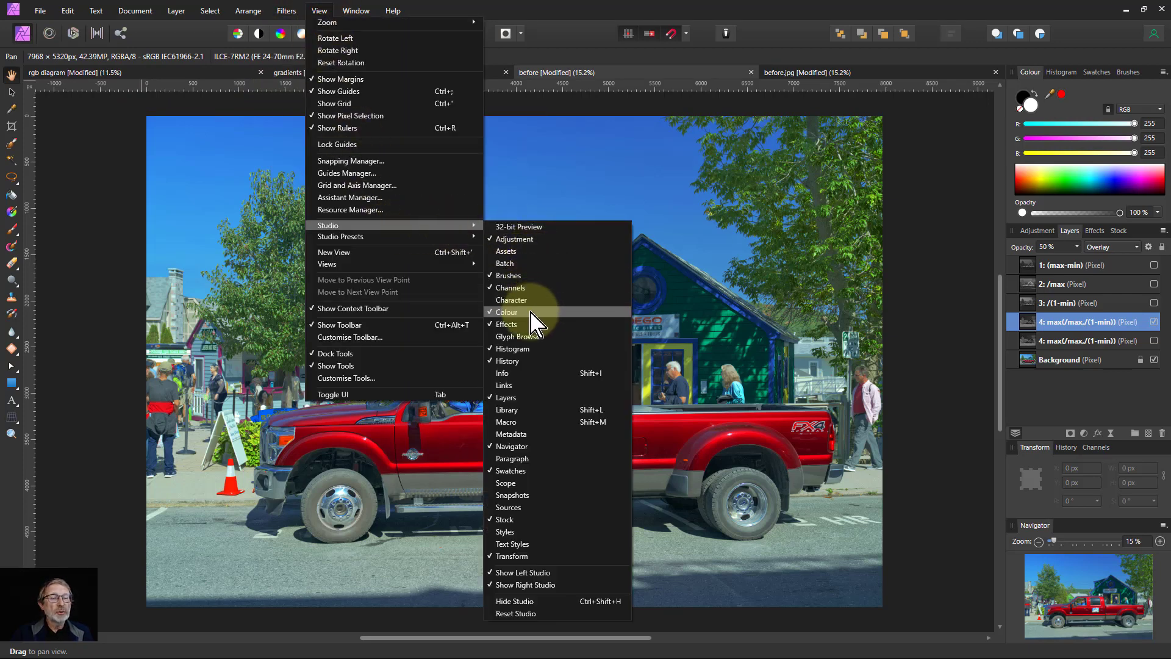
left_click(509, 410)
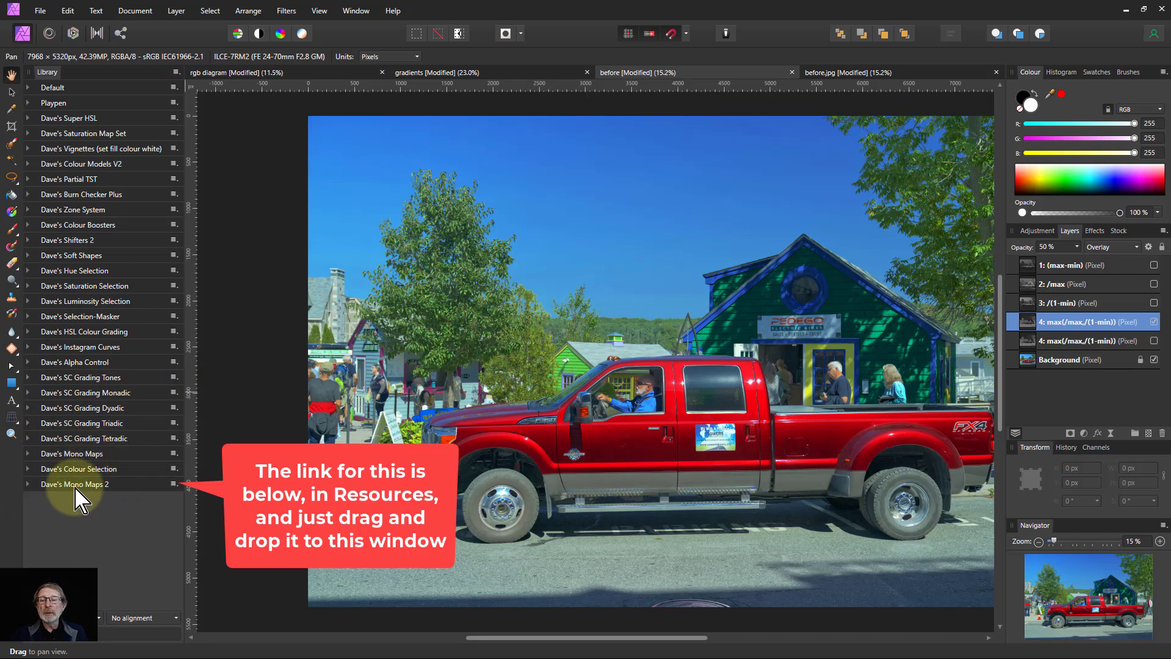
Step: Expand Mono Maps 2 to list macros like HSL: Desaturation and 3M: Max-Min (Saturation)
left_click(28, 484)
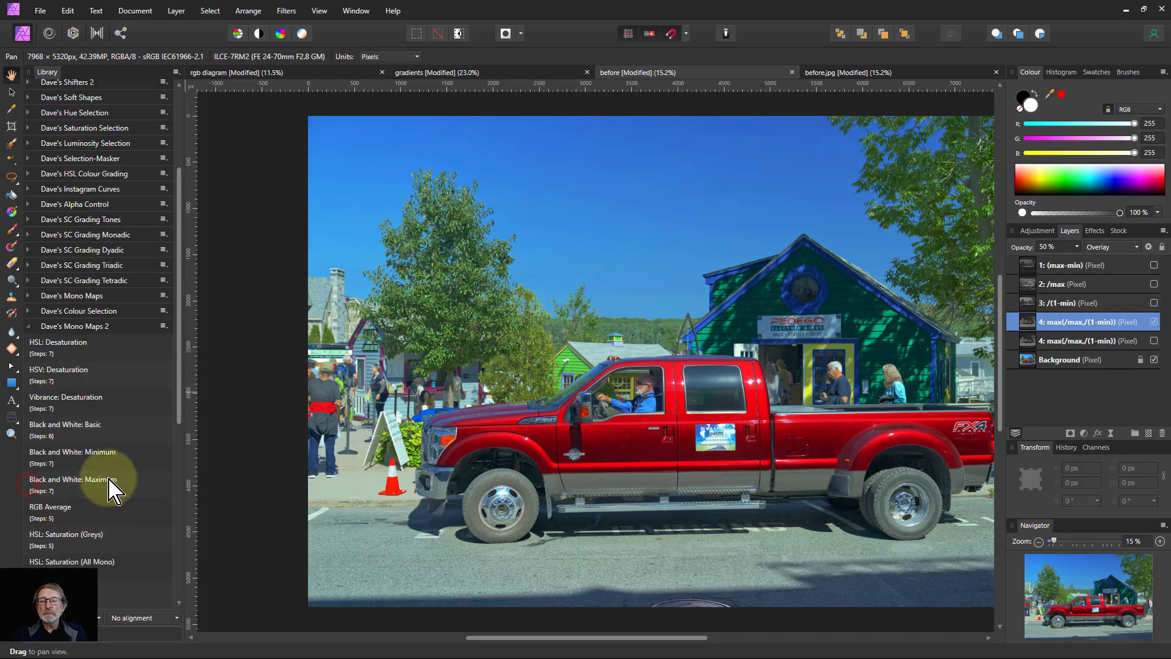
scroll(116, 315, "down", 6)
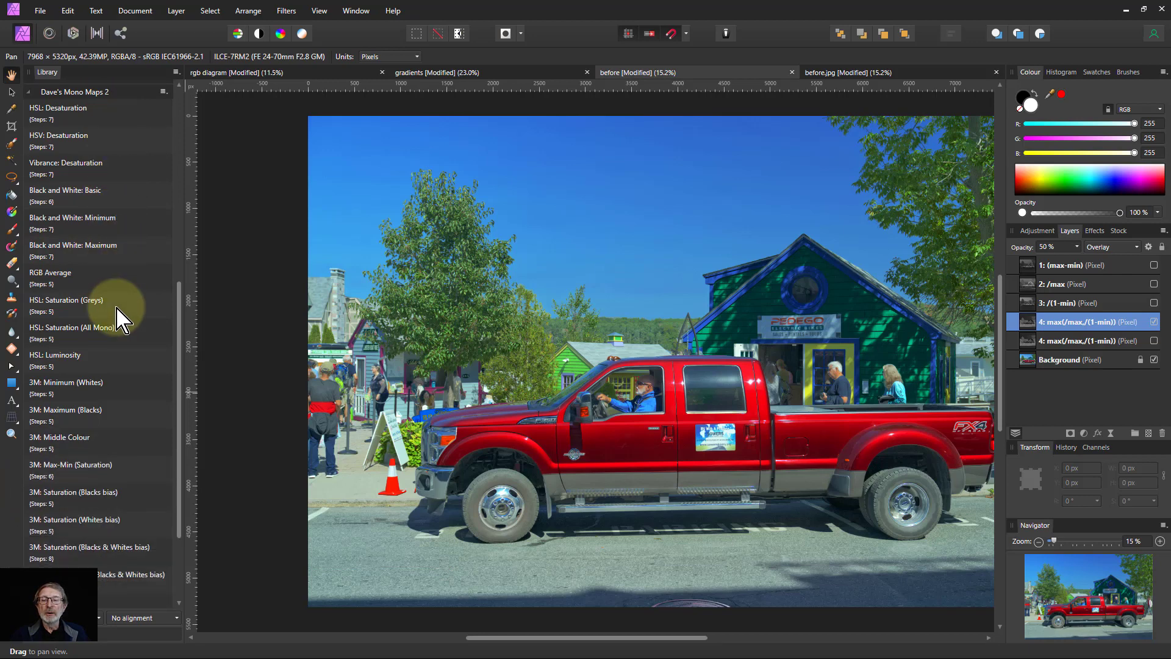
scroll(119, 329, "down", 1)
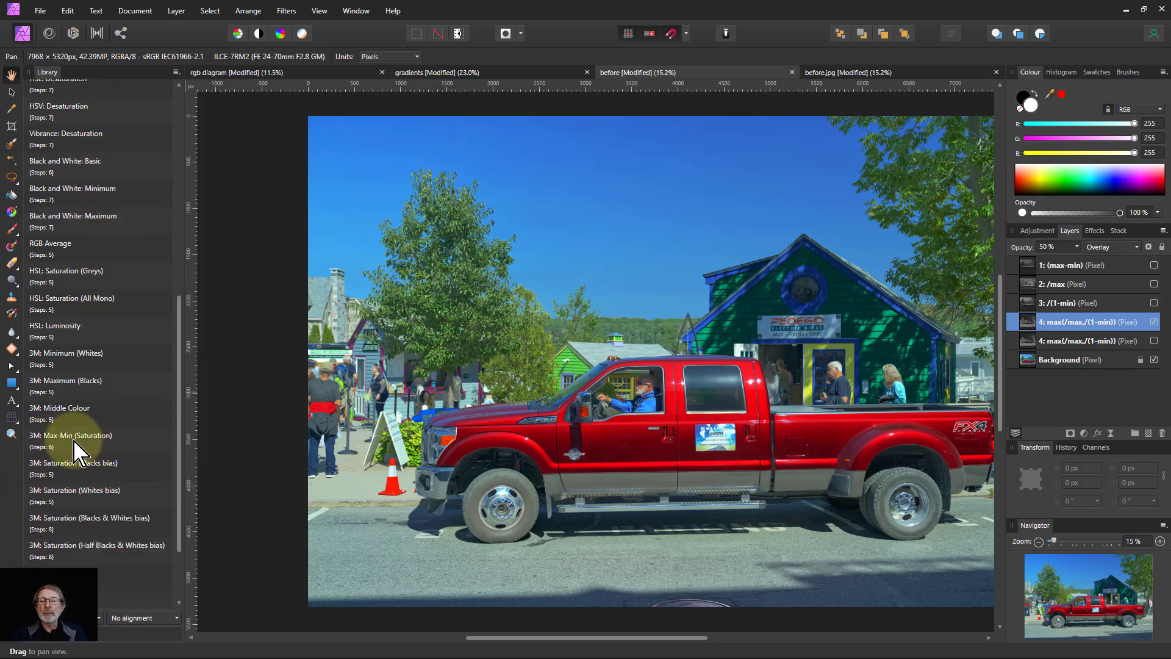